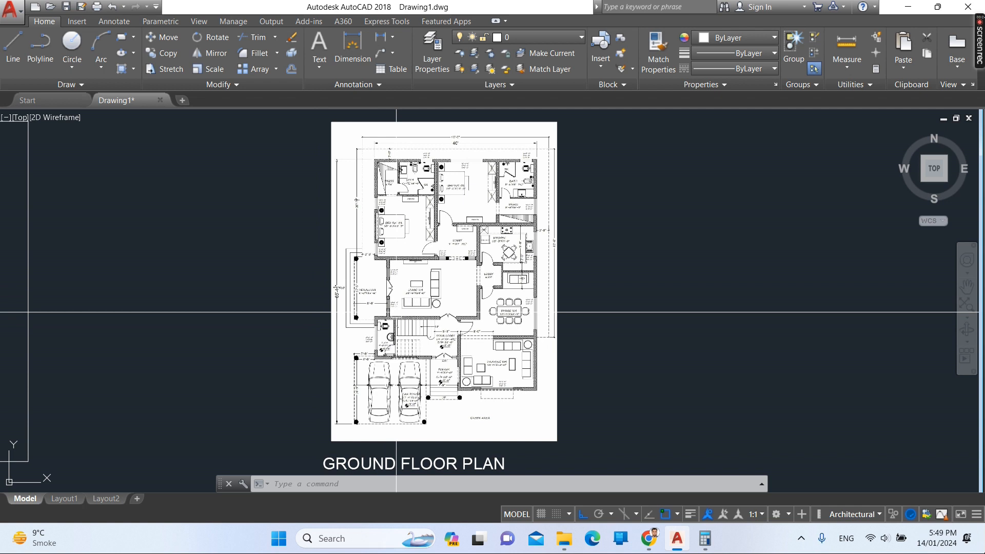
Examine the ground floor plan's bedrooms, baths, kitchen and living area, and its placement beside the requirement list.
key(Escape)
key(Escape)
key(Escape)
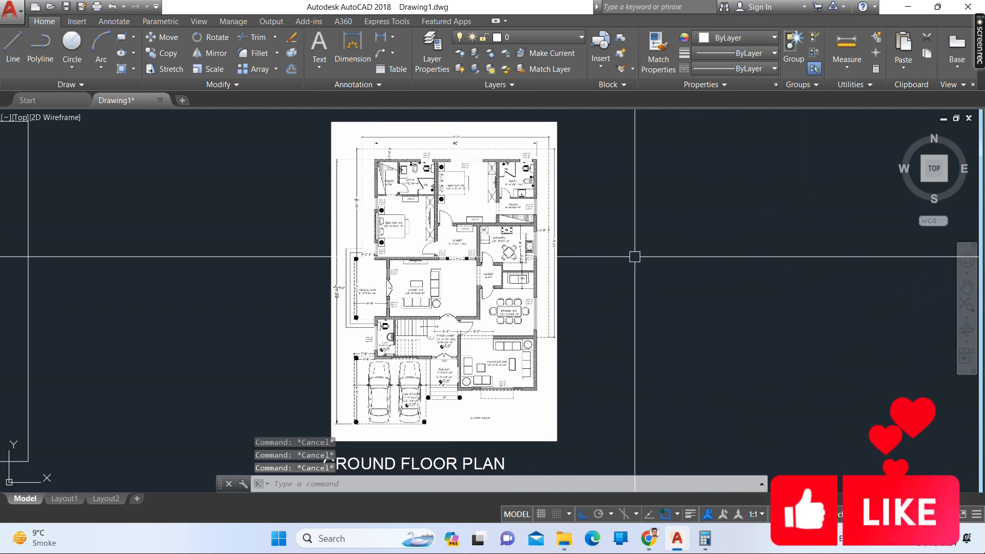
scroll(452, 154, up, 5)
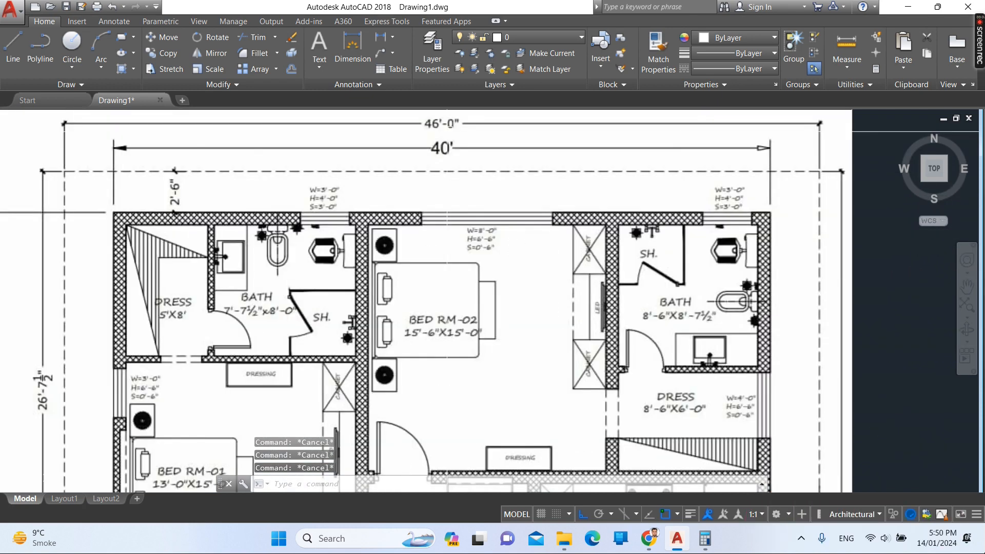
scroll(447, 139, down, 5)
scroll(379, 396, up, 3)
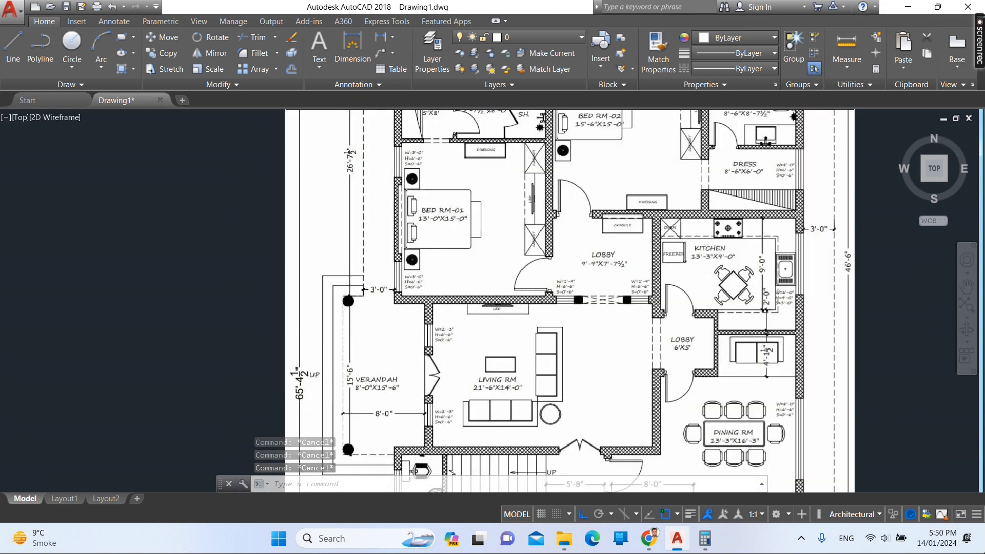
scroll(431, 353, down, 5)
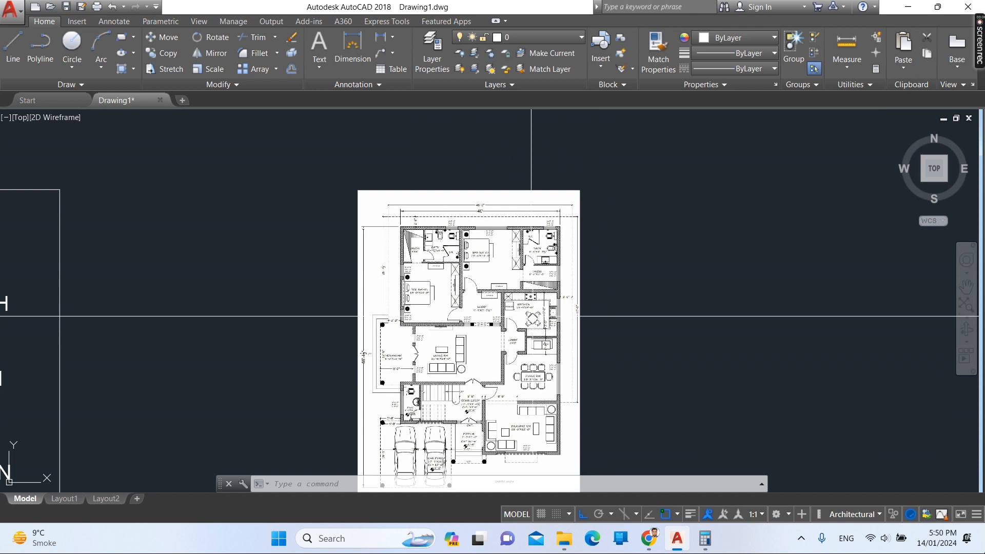
scroll(530, 315, down, 4)
scroll(477, 331, down, 2)
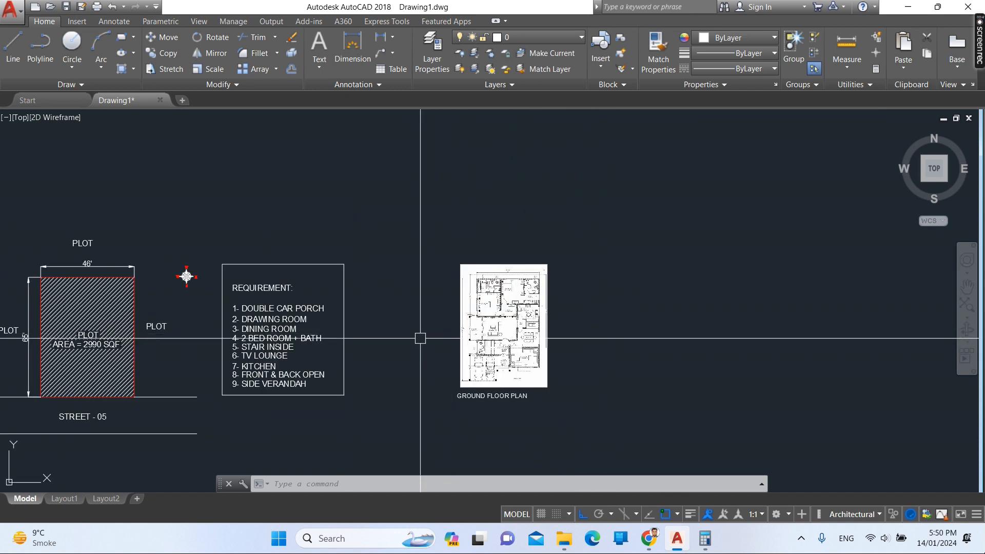
Examine the hatched plot drawing with its dimensions, area label, neighbouring plots and street.
scroll(174, 354, down, 2)
scroll(33, 382, up, 5)
scroll(110, 315, down, 2)
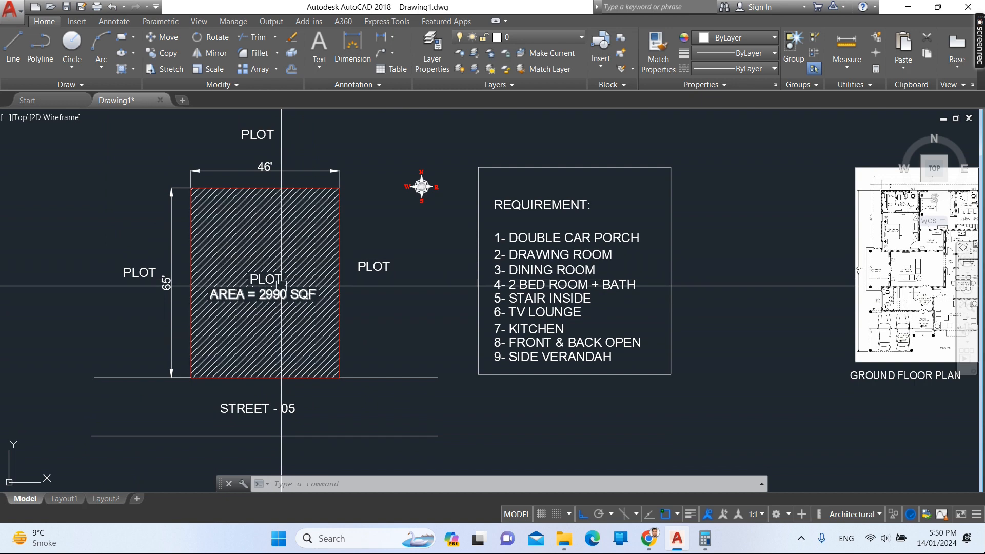
scroll(281, 295, up, 4)
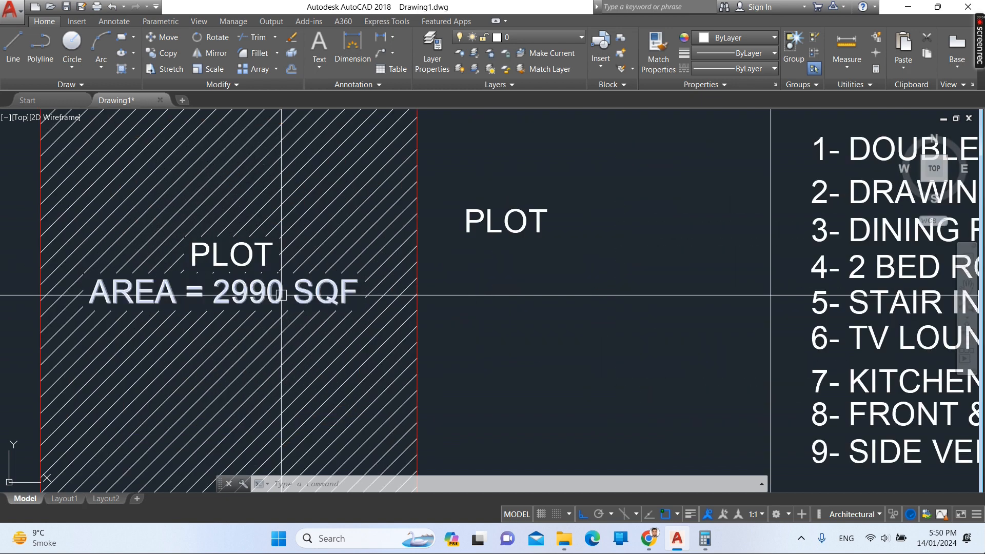
scroll(258, 293, up, 2)
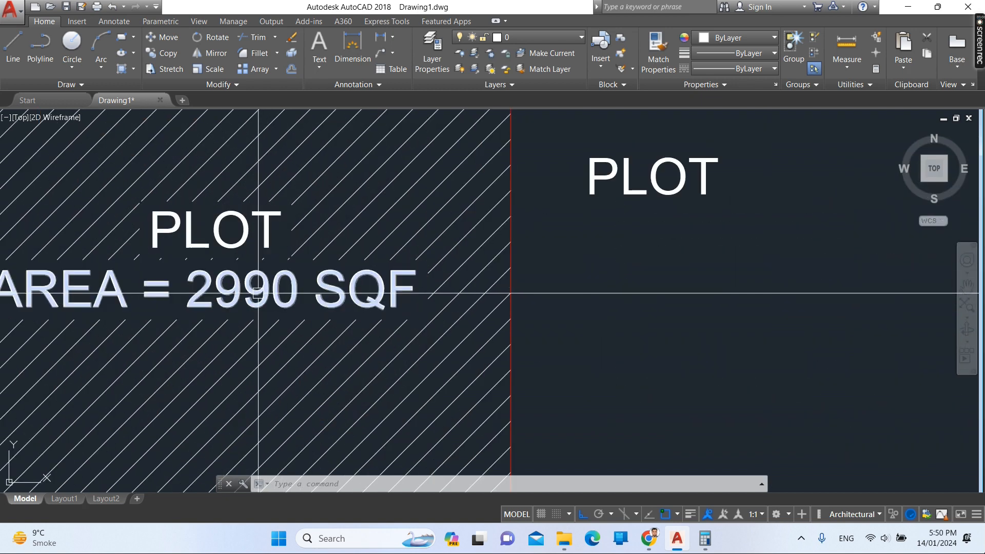
scroll(268, 280, down, 4)
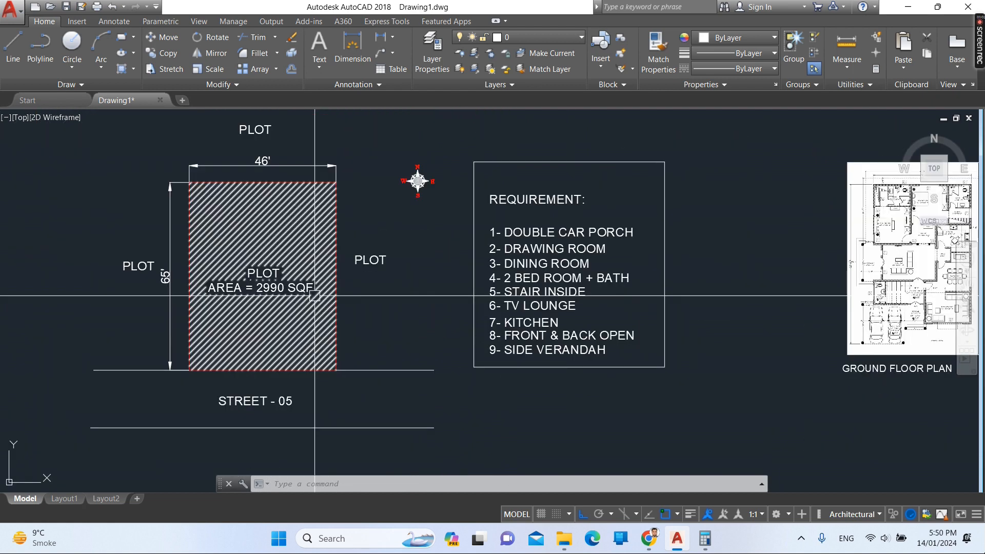
scroll(314, 296, down, 2)
Review the requirement list from the car porch down, highlighting the dining room, bedroom and stair lines one at a time.
scroll(358, 301, up, 4)
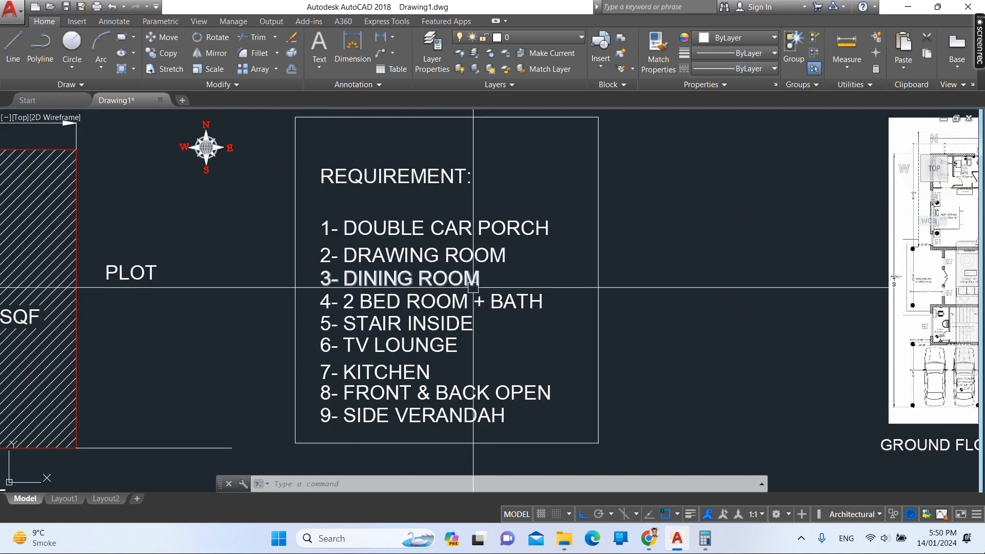
scroll(543, 264, up, 2)
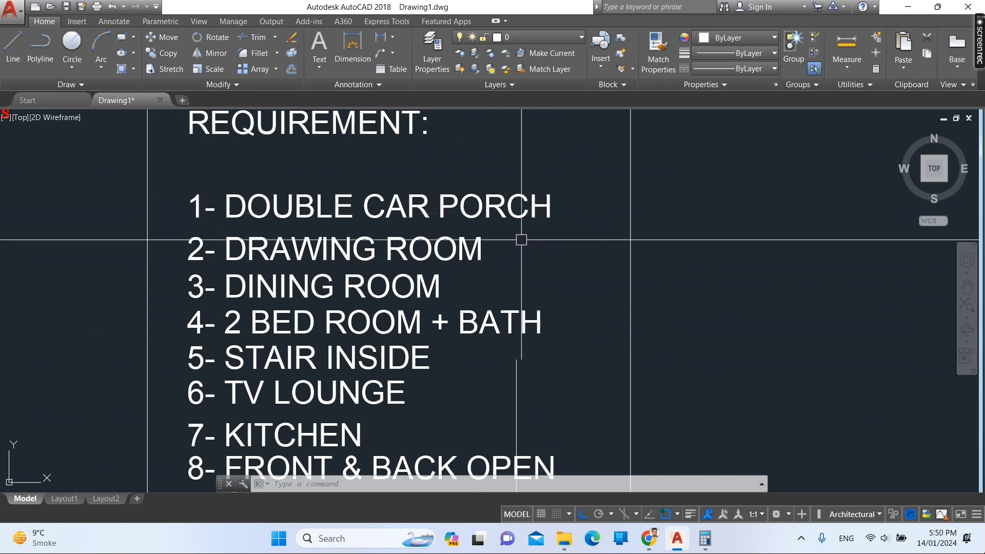
click(438, 294)
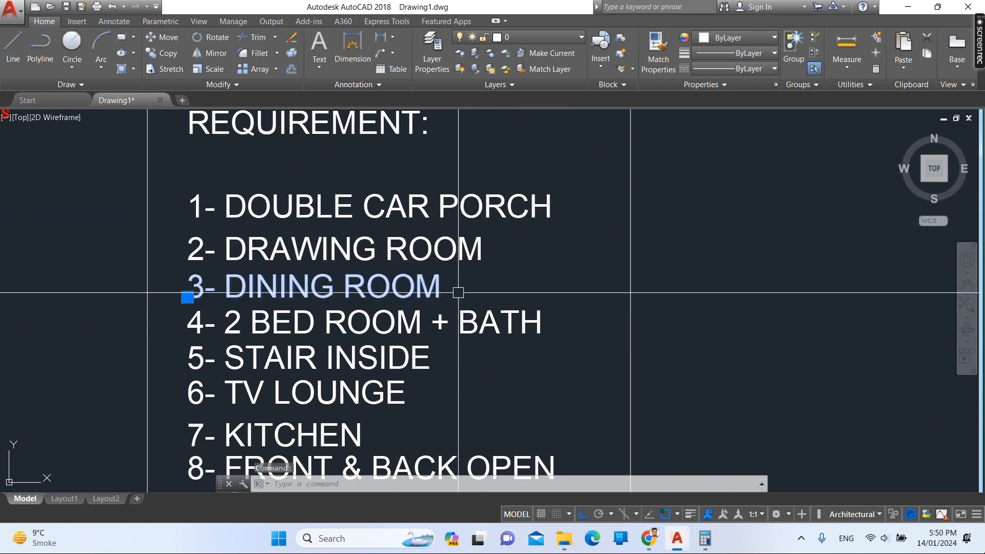
key(Escape)
click(424, 323)
scroll(424, 324, down, 2)
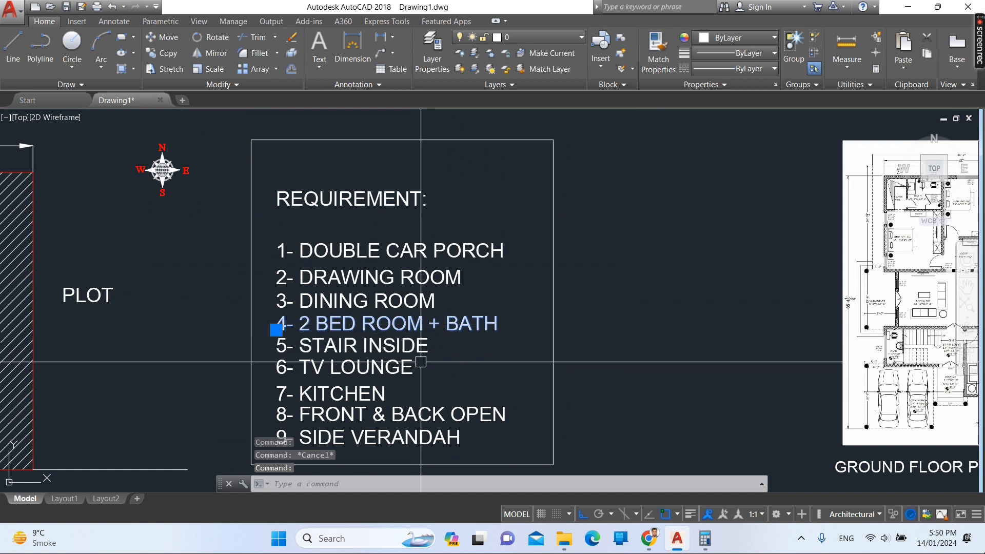
key(Escape)
click(411, 348)
key(Escape)
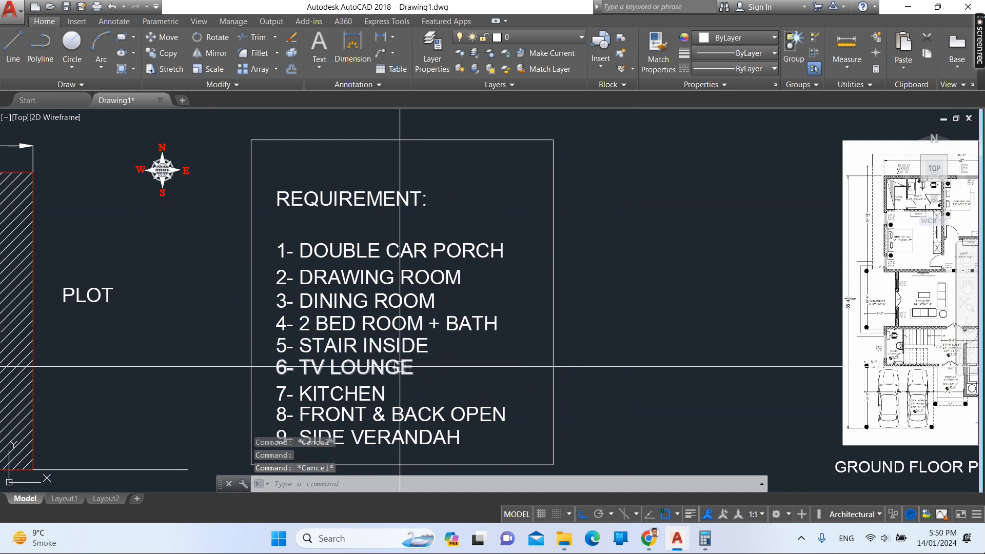
Highlight the TV lounge, kitchen, front and back open, and side verandah requirements one at a time, leaving nothing selected.
click(407, 365)
key(Escape)
click(356, 399)
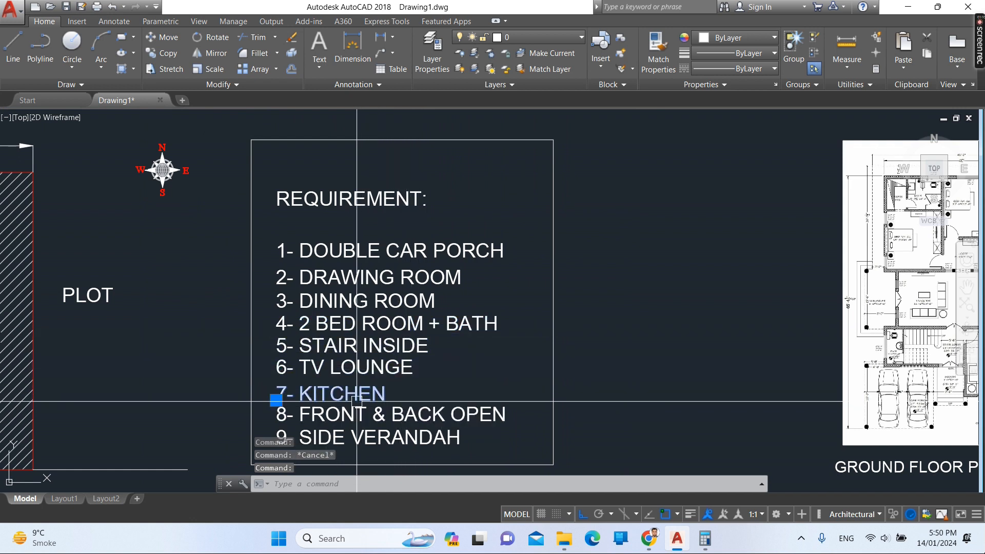
key(Escape)
click(403, 419)
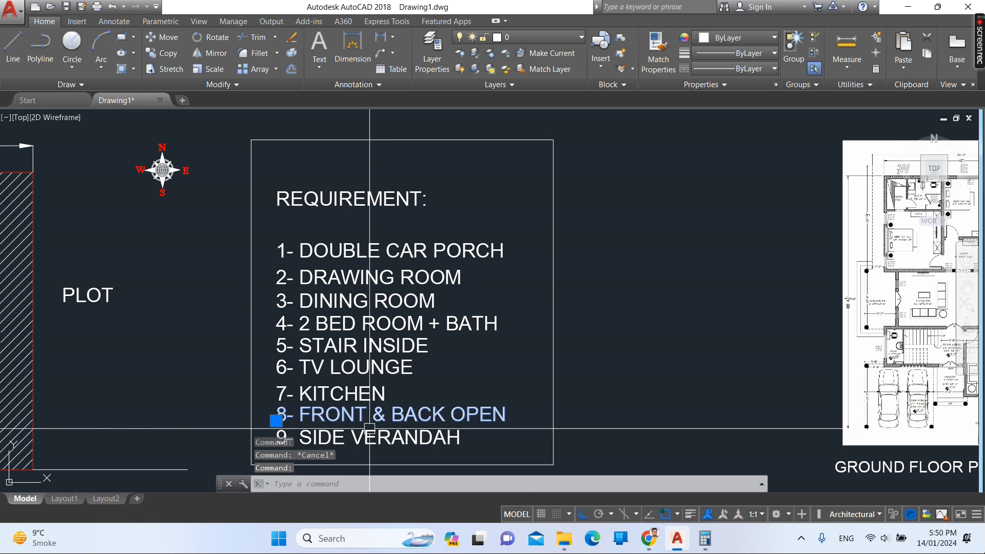
key(Escape)
click(409, 435)
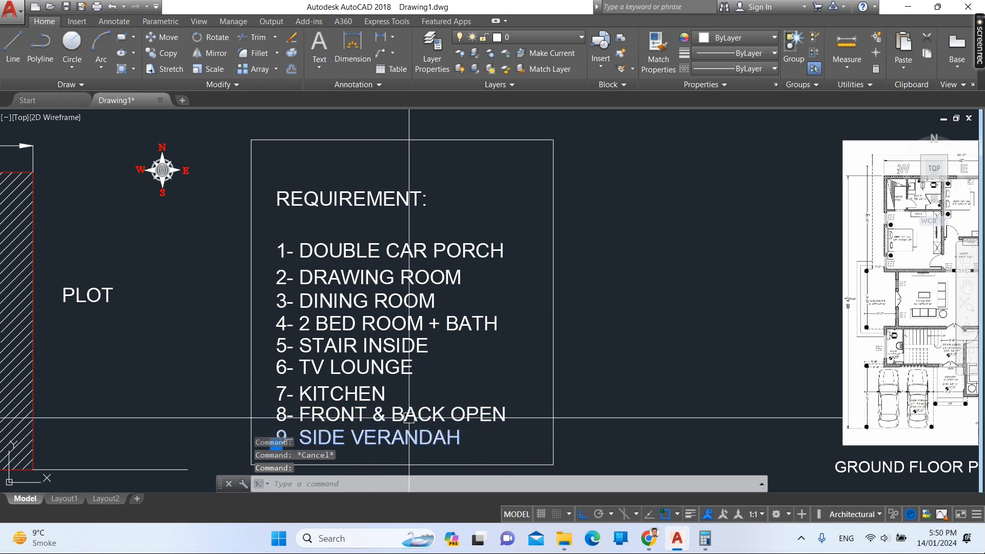
key(Escape)
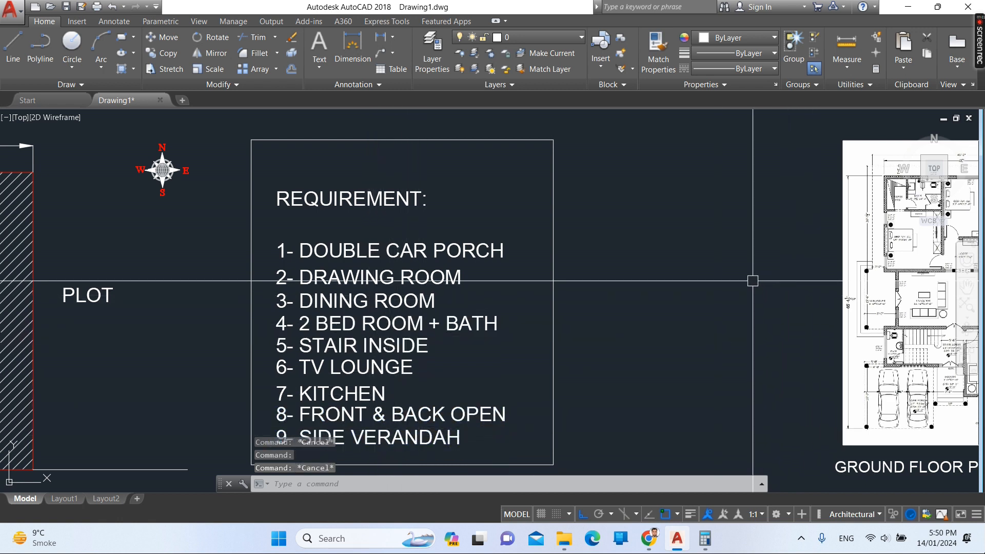
Examine the double car porch on the ground floor plan, with its dimensions, ceiling height and floor level.
scroll(754, 281, down, 2)
scroll(921, 308, up, 2)
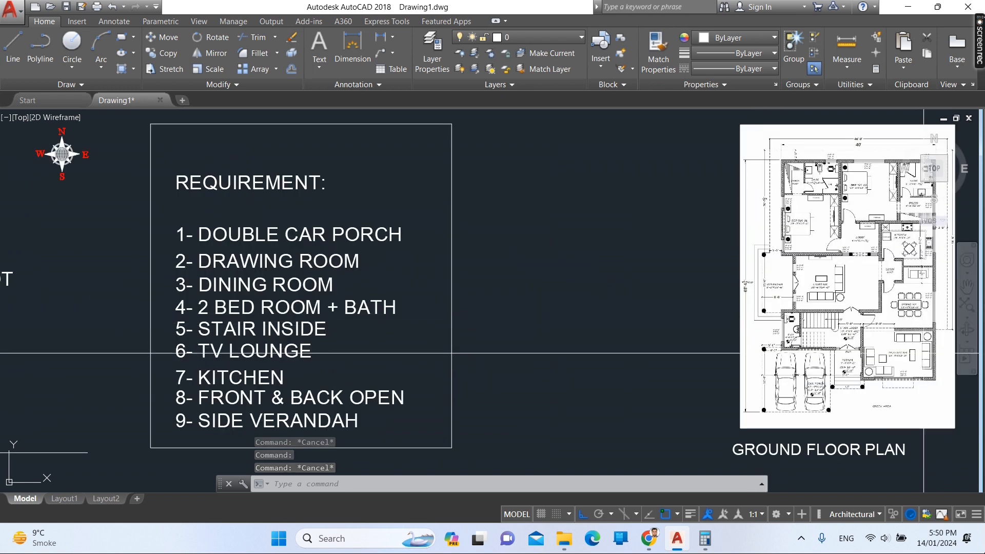
scroll(739, 365, up, 2)
scroll(739, 365, down, 1)
scroll(957, 402, up, 2)
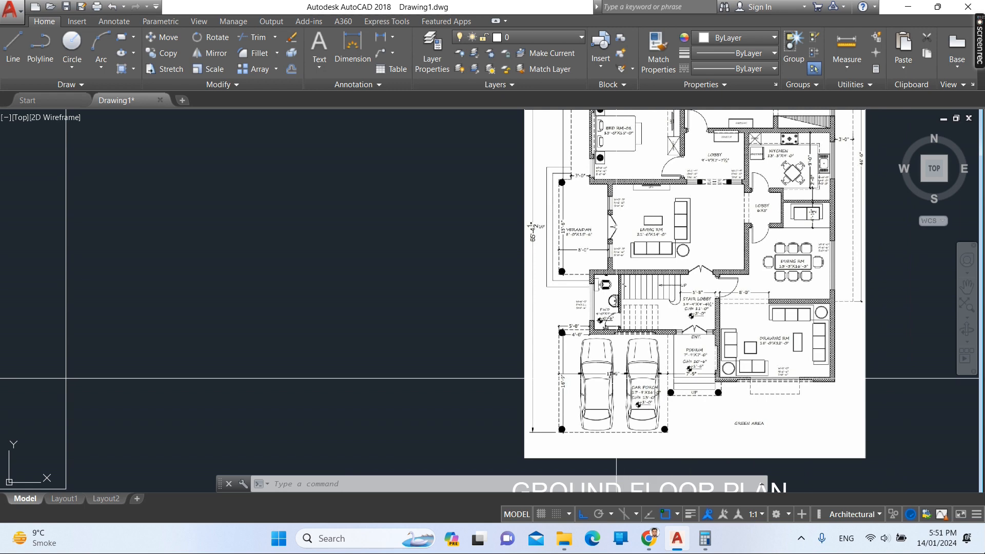
scroll(663, 407, up, 3)
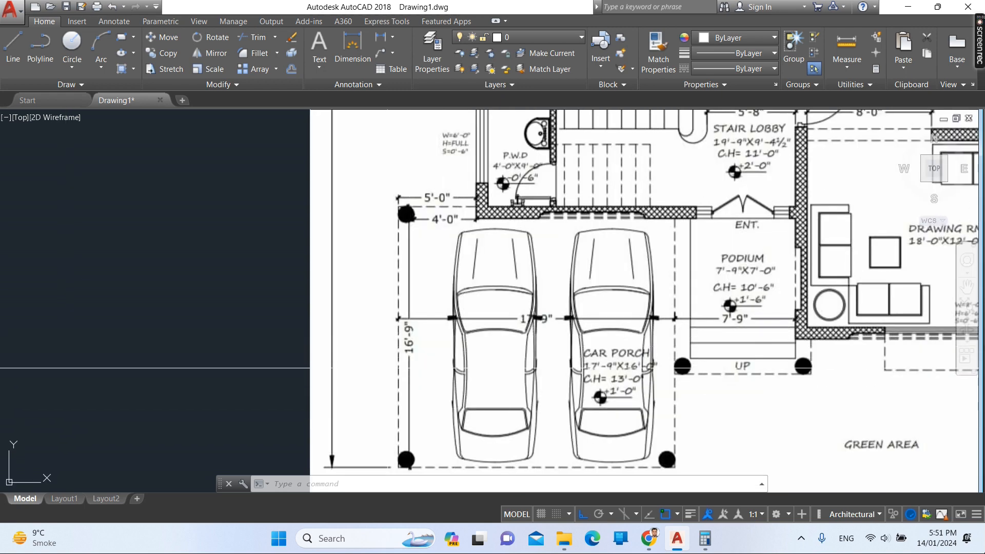
text(p)
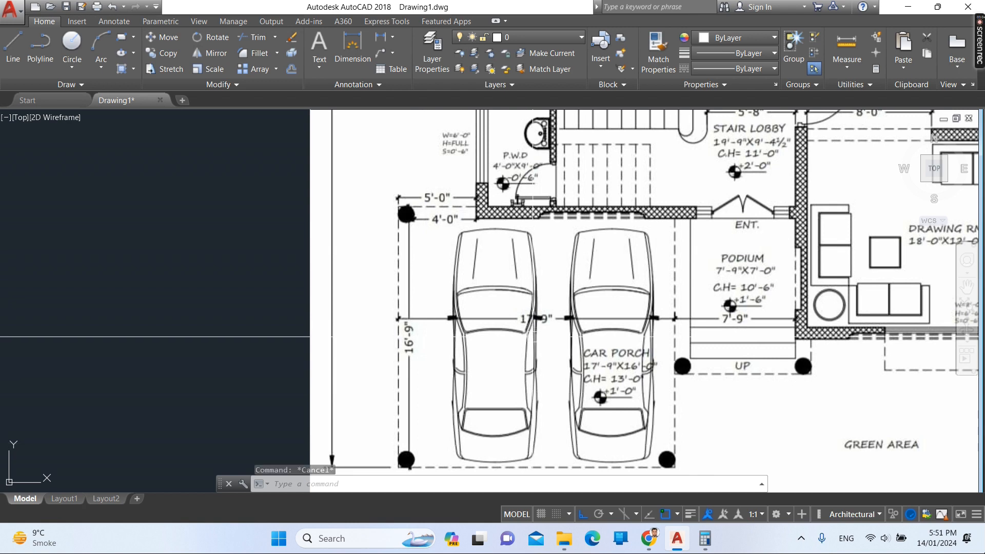
key(Return)
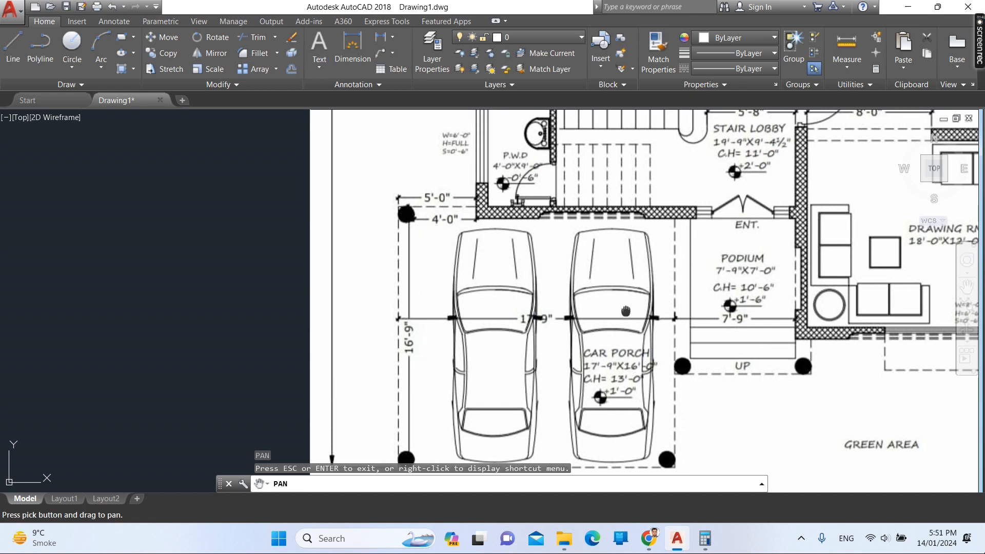
drag(626, 311, 490, 274)
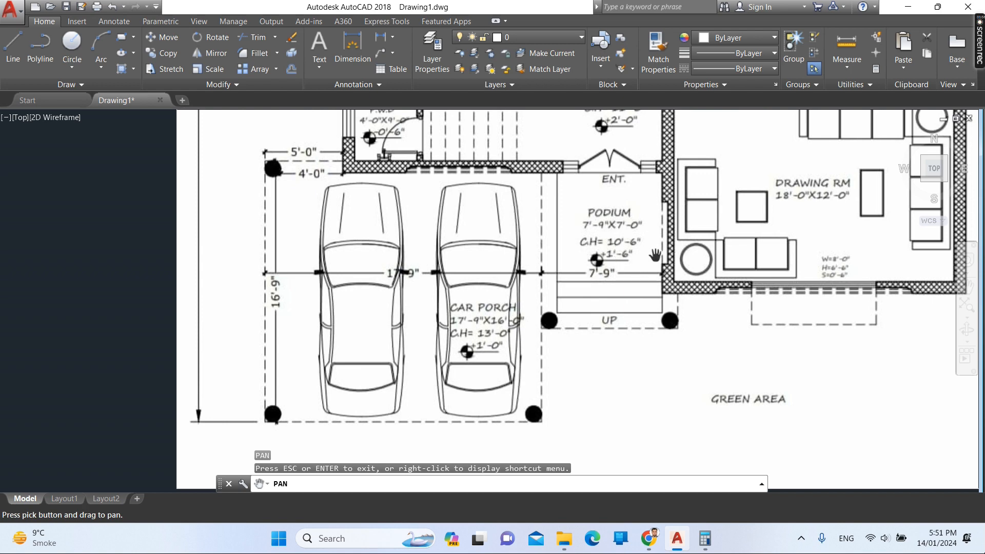
Examine the podium, entrance, stair lobby, drawing room and green area on the ground floor plan.
mouse_move(641, 253)
mouse_down()
mouse_move(609, 286)
mouse_move(539, 313)
mouse_up()
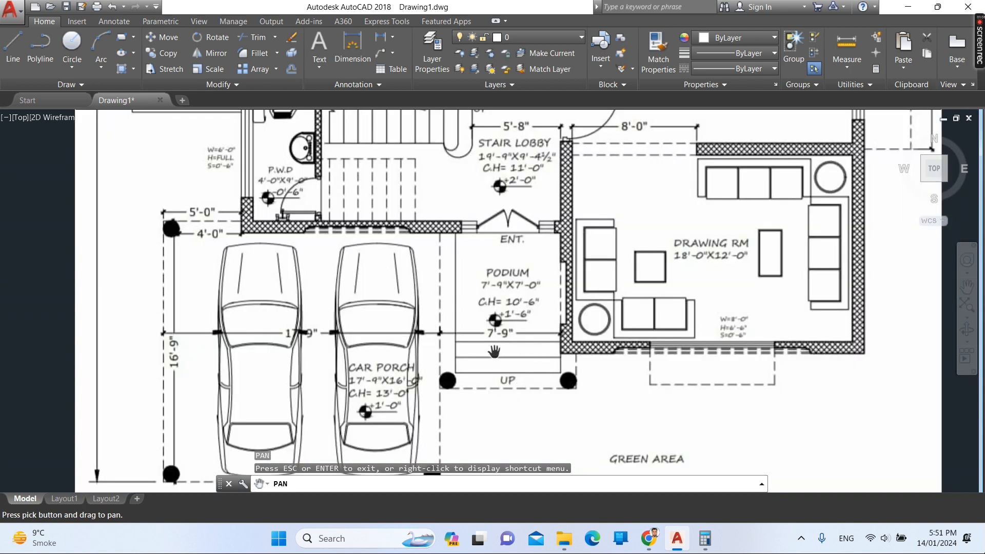
drag(522, 220, 517, 344)
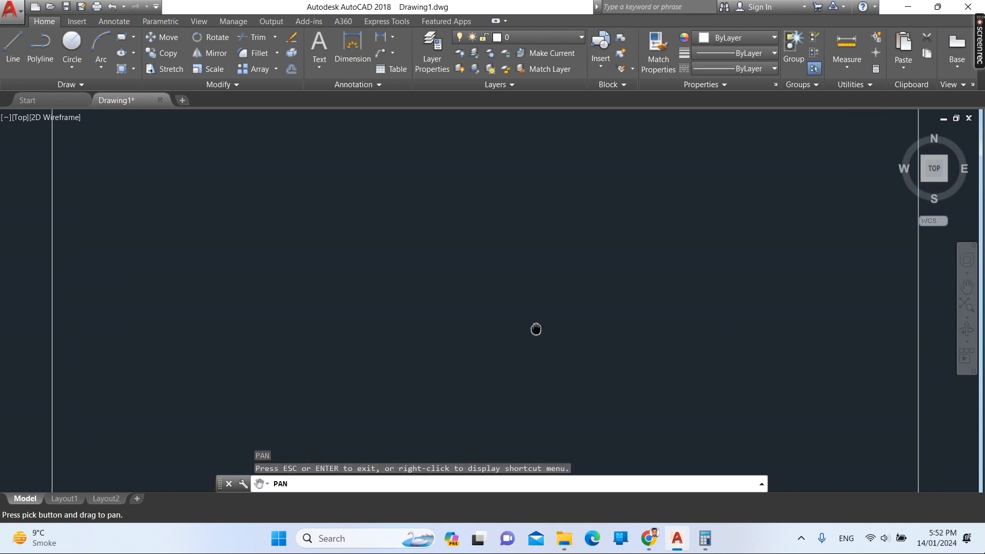
drag(534, 330, 336, 290)
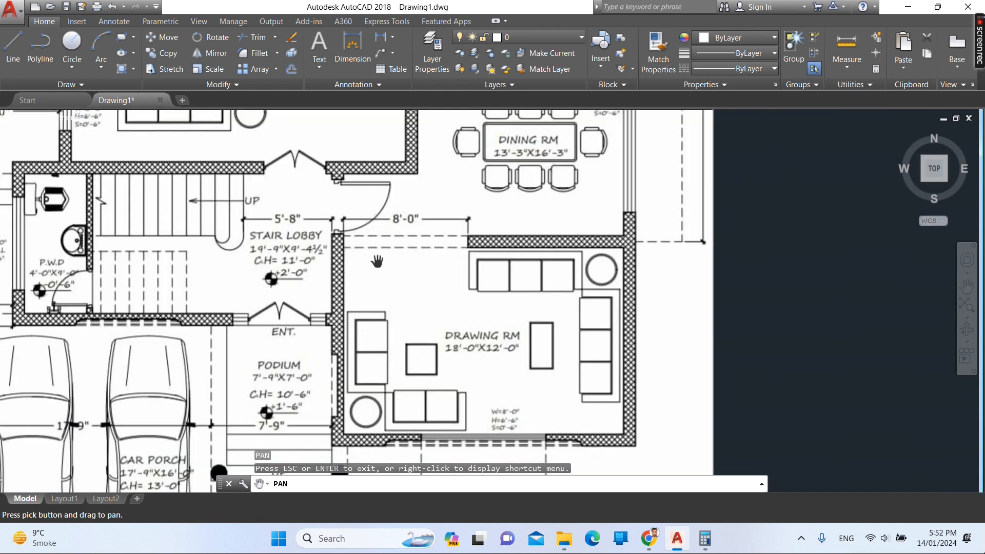
drag(629, 323, 591, 288)
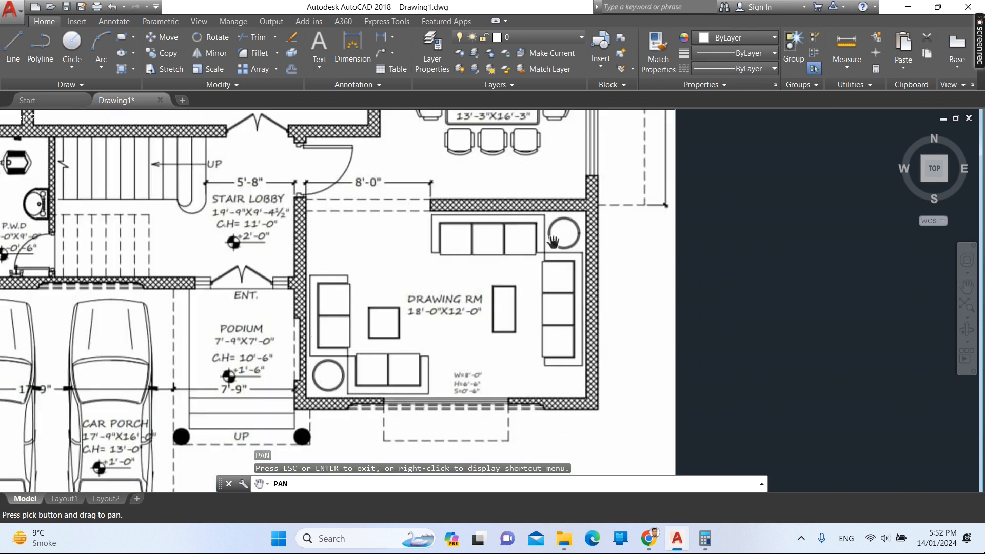
drag(426, 446, 421, 335)
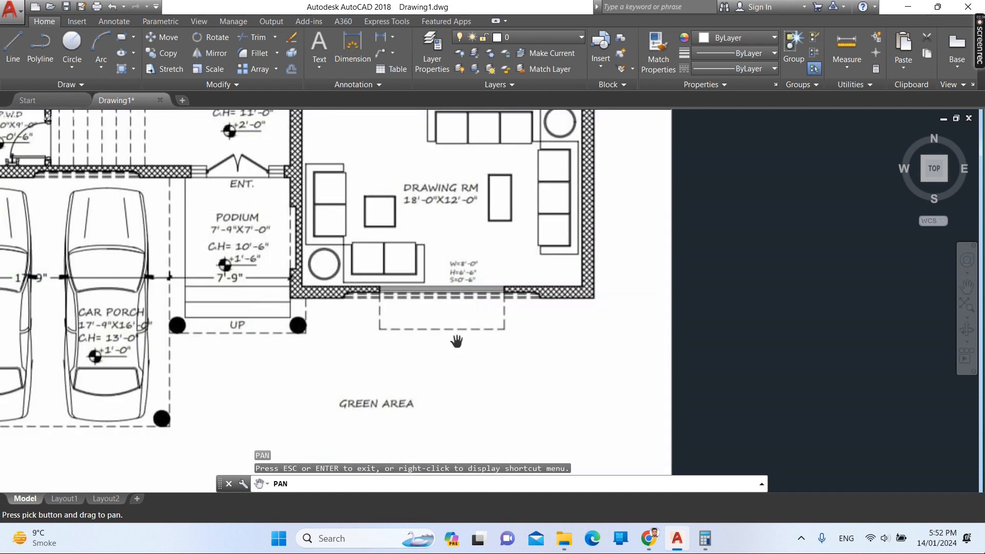
drag(389, 411, 405, 338)
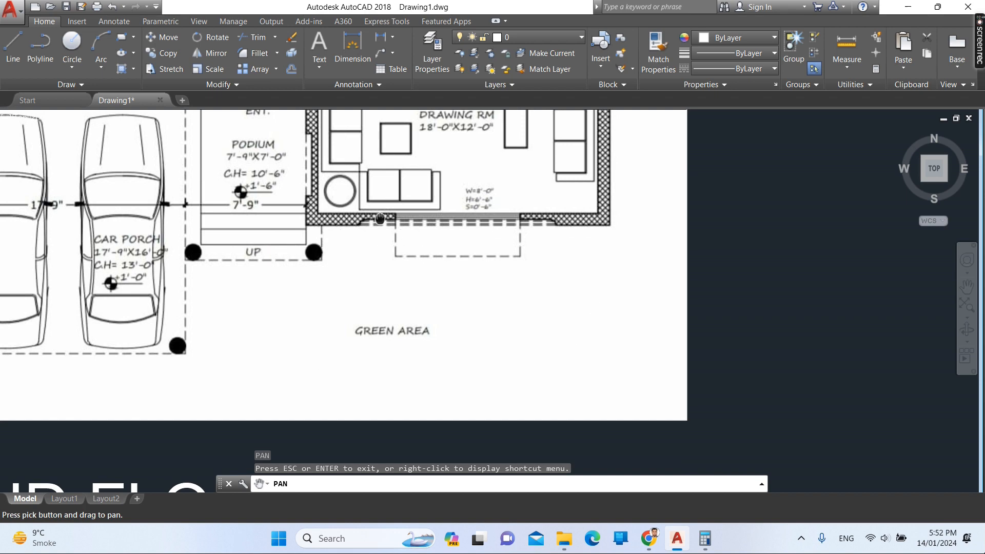
drag(379, 218, 374, 297)
drag(478, 179, 548, 334)
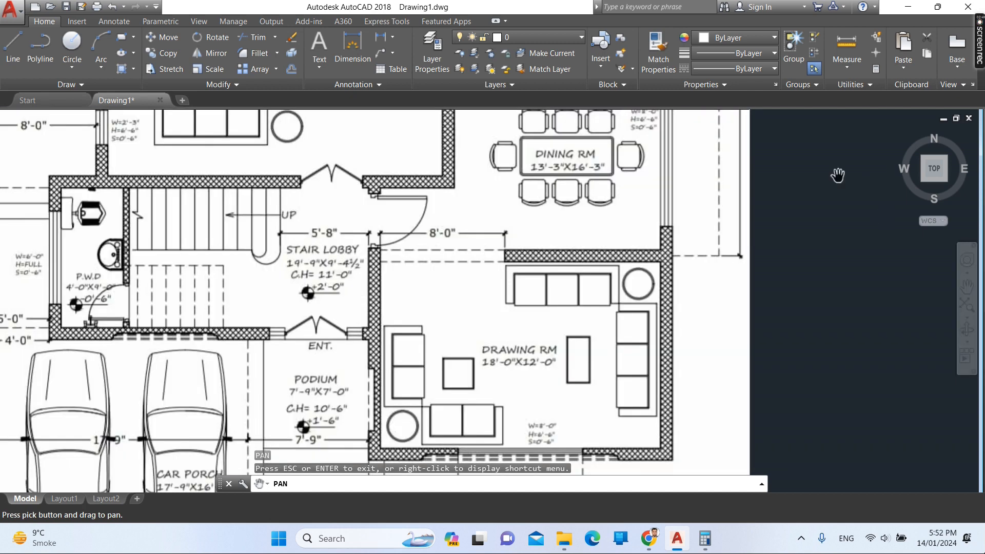
Examine how the stair lobby and powder room connect to the living, dining and drawing rooms on the ground floor plan.
scroll(717, 289, down, 4)
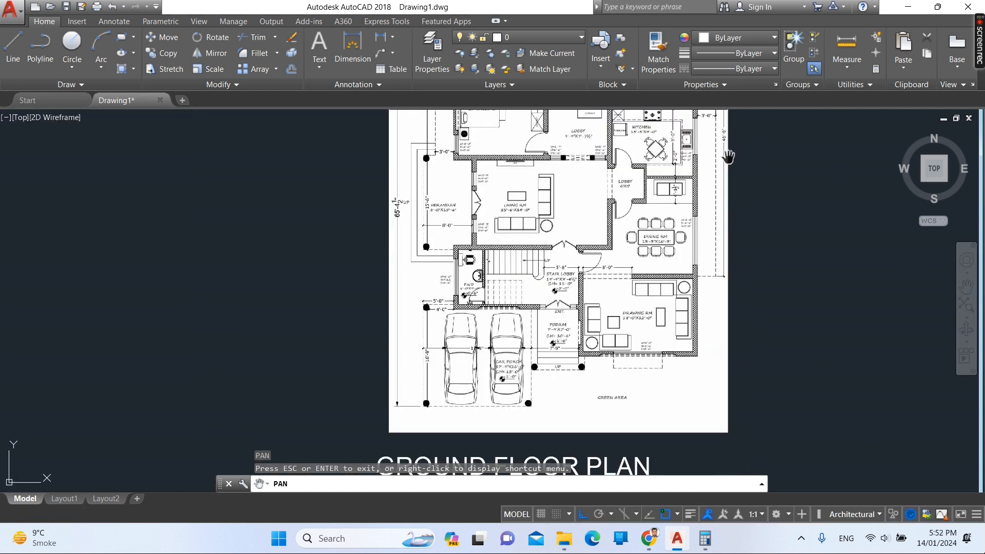
drag(719, 157, 731, 254)
scroll(723, 206, up, 2)
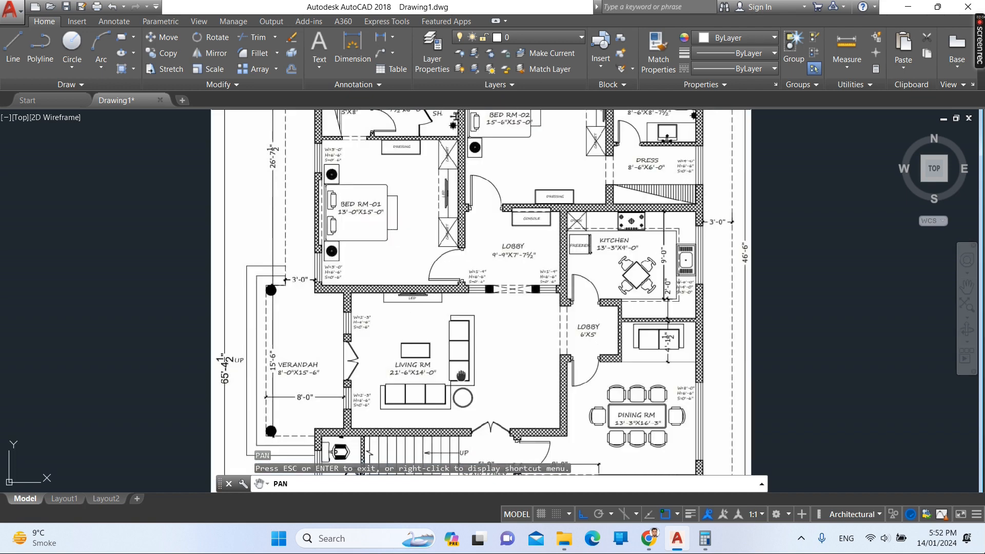
drag(461, 376, 445, 310)
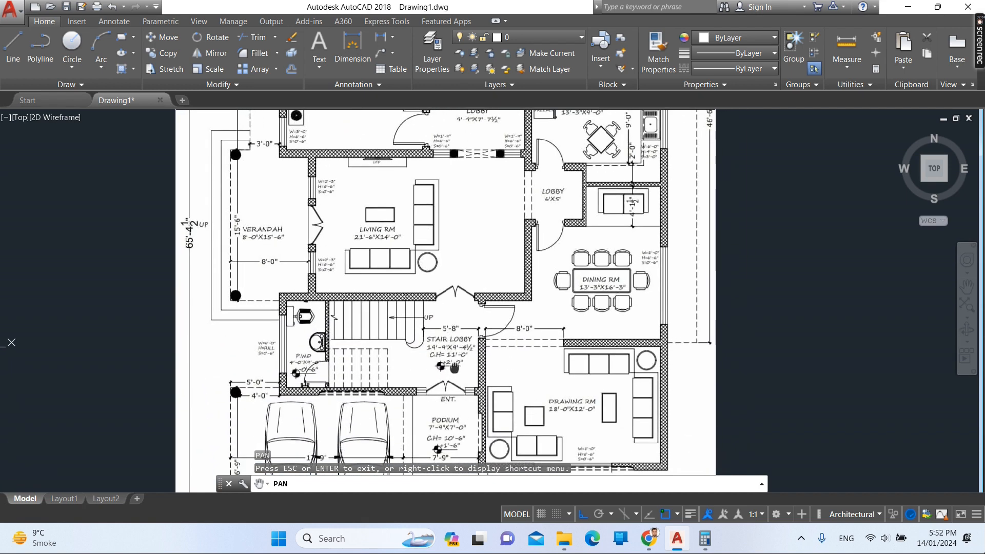
drag(454, 367, 433, 316)
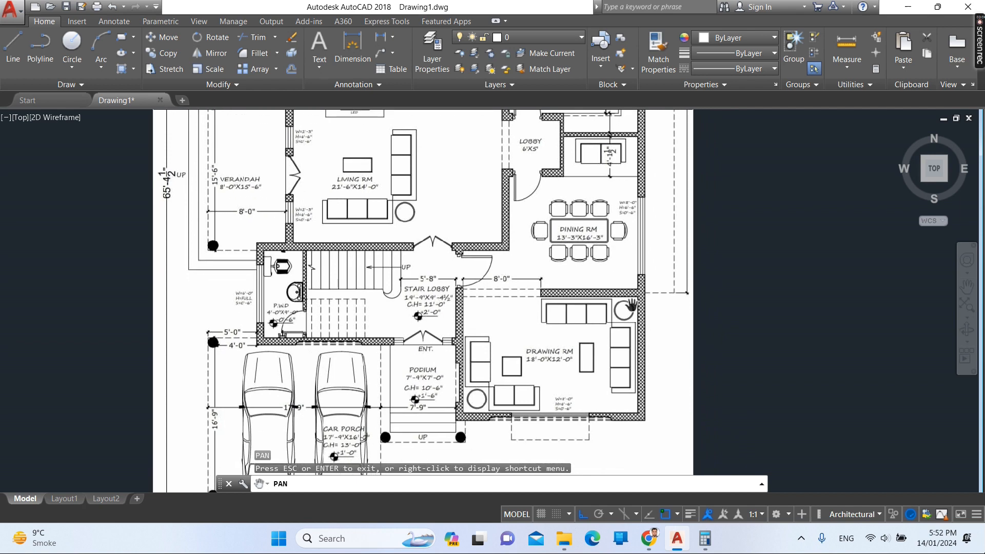
drag(631, 305, 628, 353)
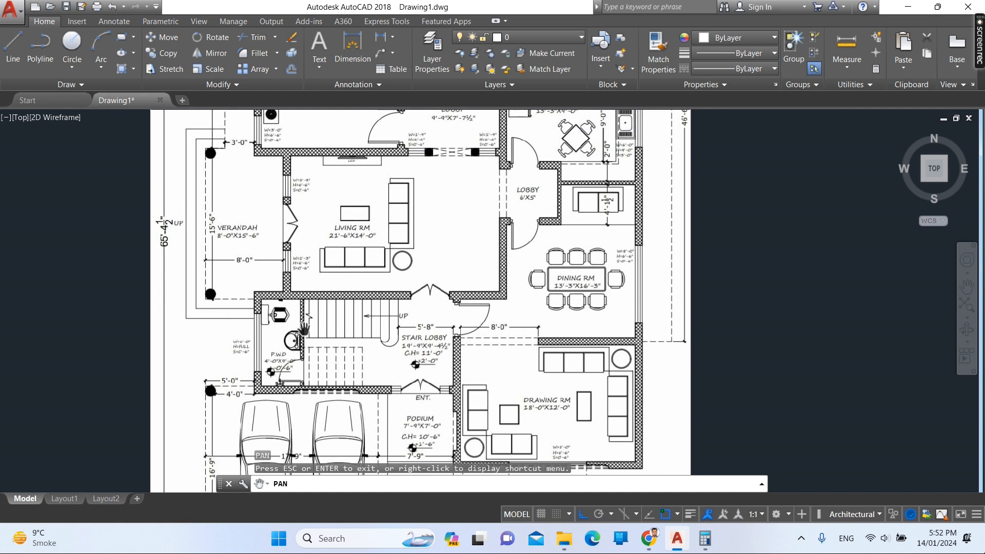
drag(349, 375, 335, 346)
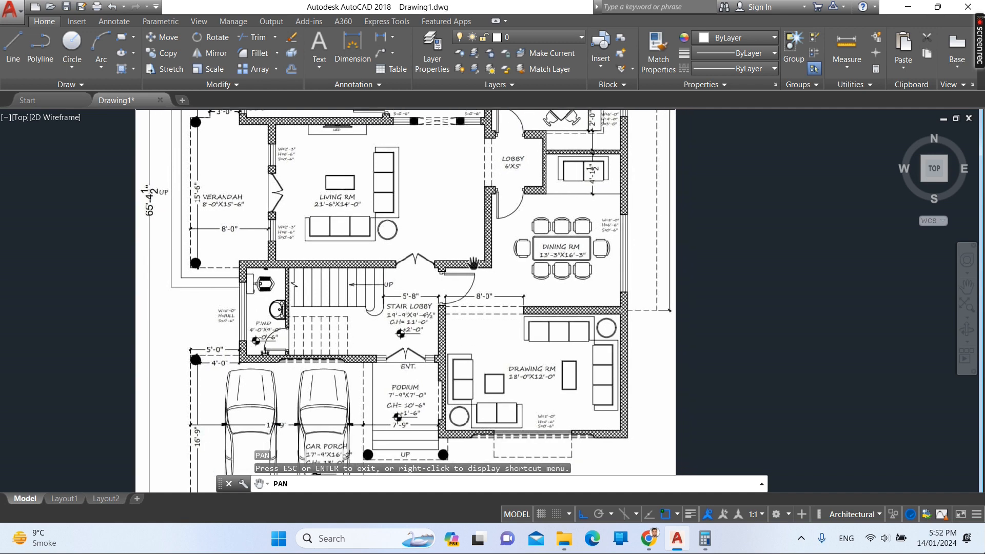
Examine the dining room on the ground floor plan, with its openings to the drawing room, stair lobby and small lobby.
scroll(474, 290, up, 2)
drag(548, 242, 362, 340)
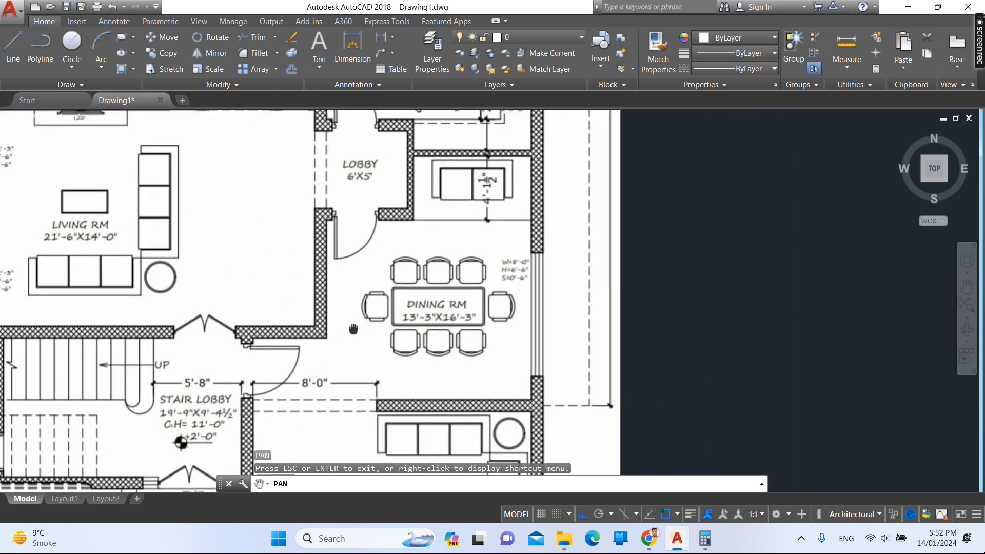
drag(369, 431, 366, 322)
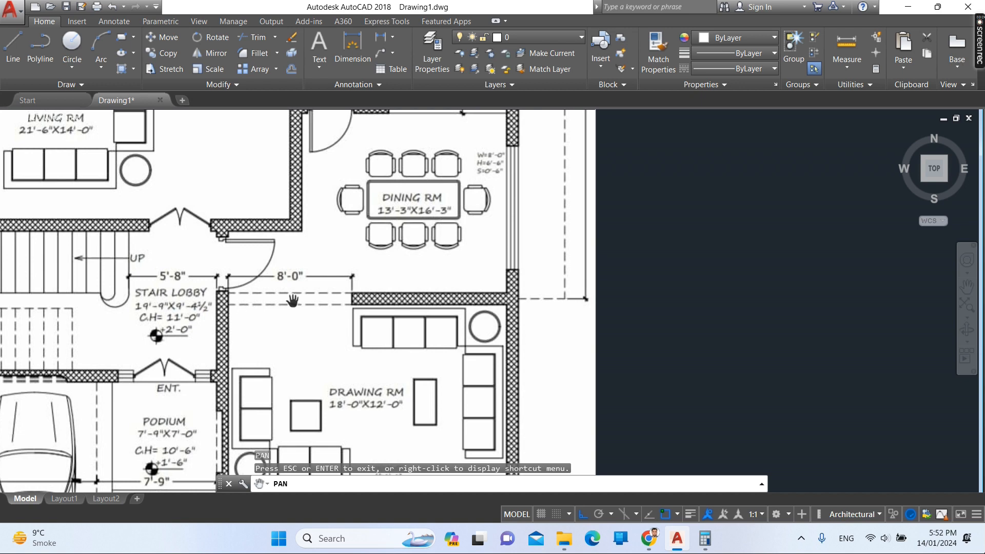
drag(383, 231, 360, 273)
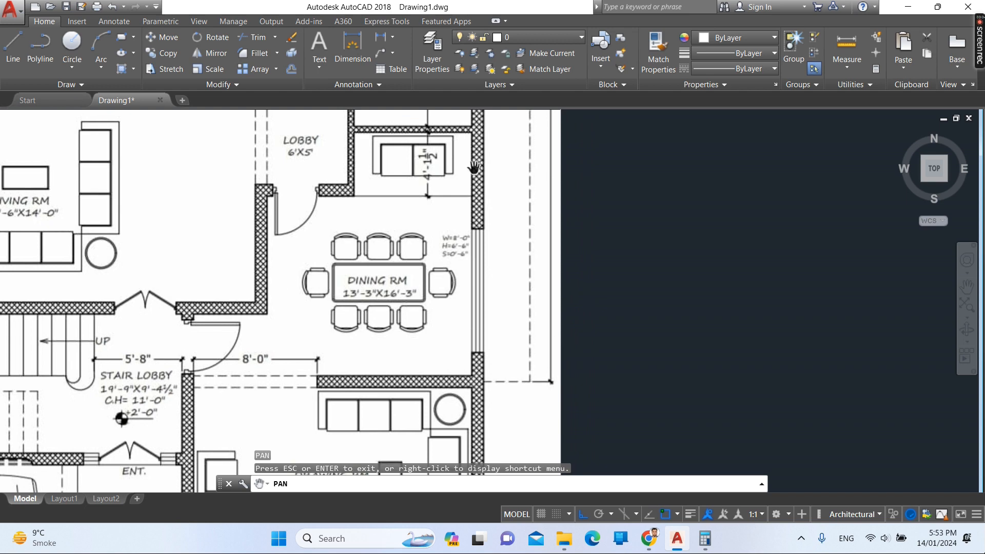
drag(471, 135, 472, 151)
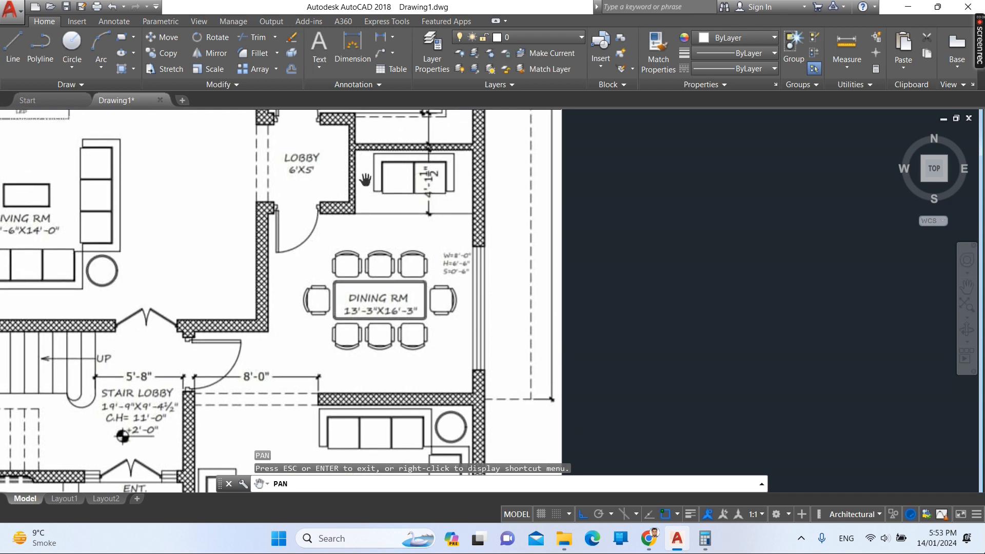
drag(307, 210, 407, 270)
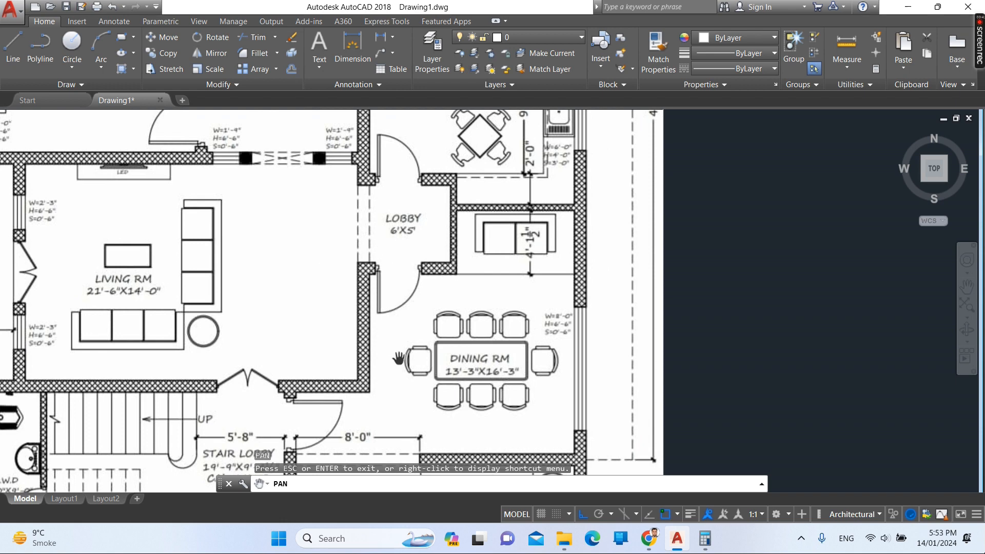
drag(406, 300, 428, 189)
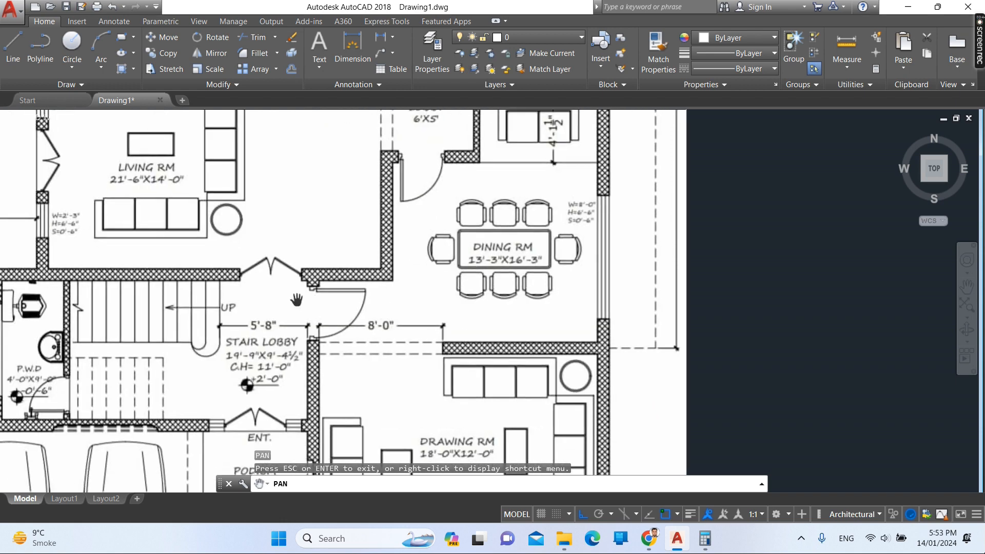
Examine the living room and side verandah on the ground floor plan, with their doors, windows and dimensions.
drag(371, 262, 437, 380)
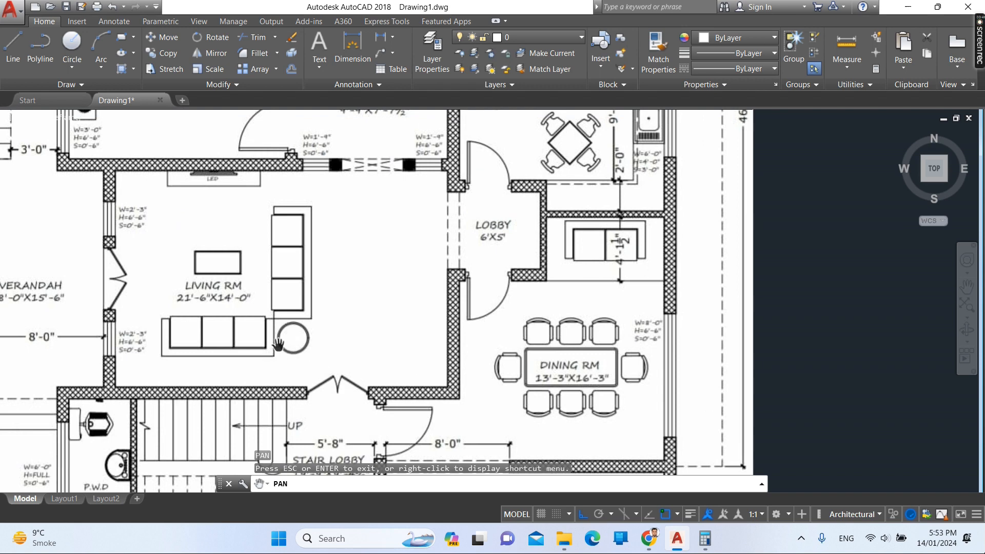
drag(330, 395, 322, 306)
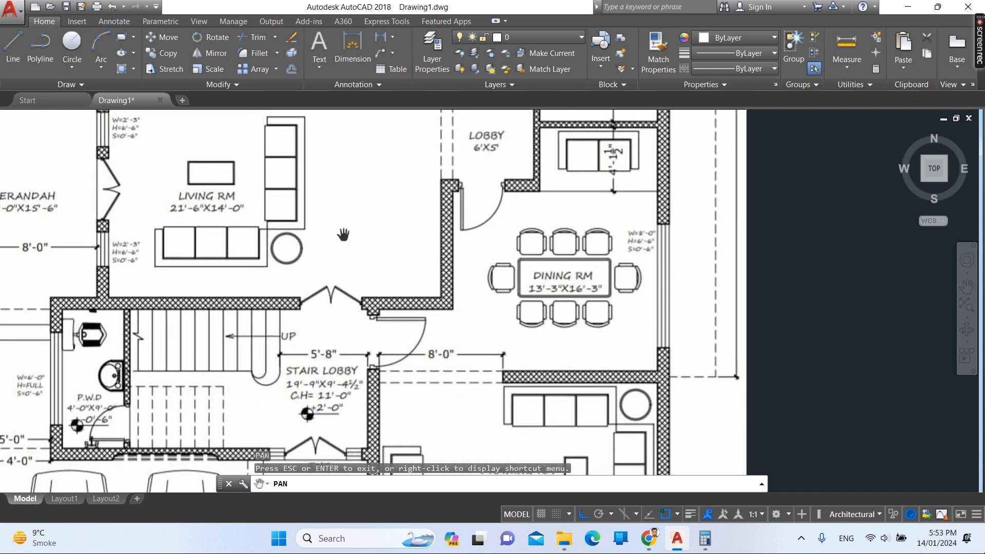
drag(344, 227, 355, 296)
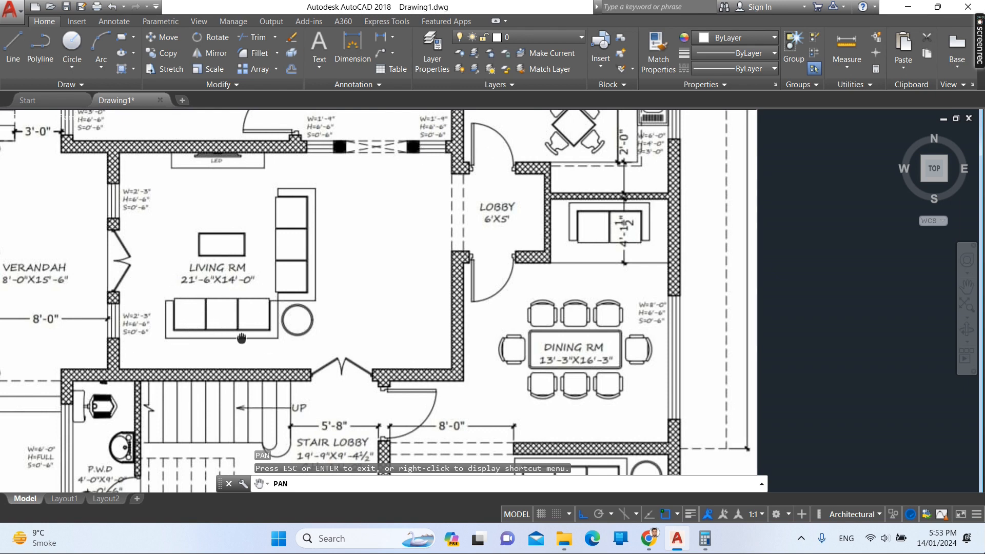
drag(241, 338, 405, 328)
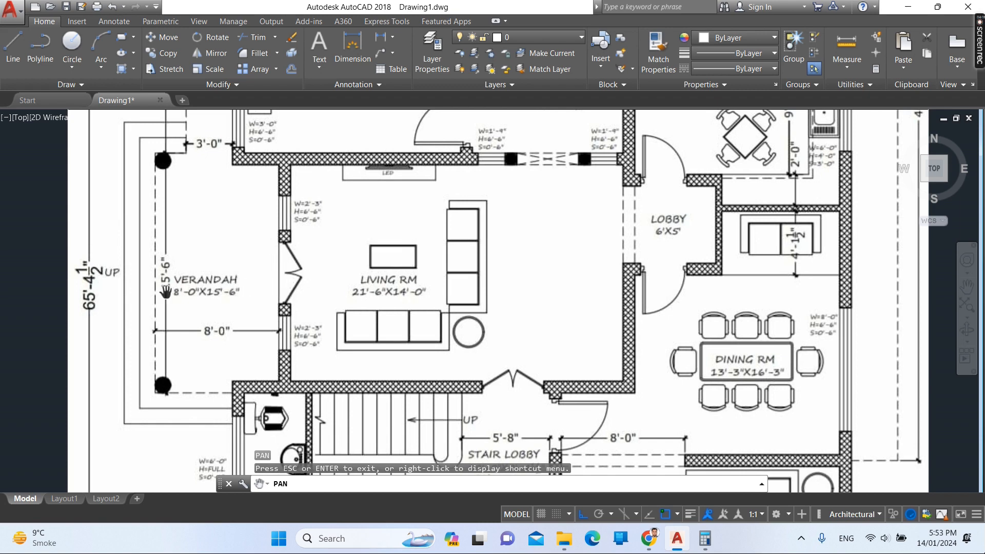
Examine the kitchen and the adjoining 6' by 5' lobby, with their dimensions, fixtures and doors.
drag(690, 281, 440, 352)
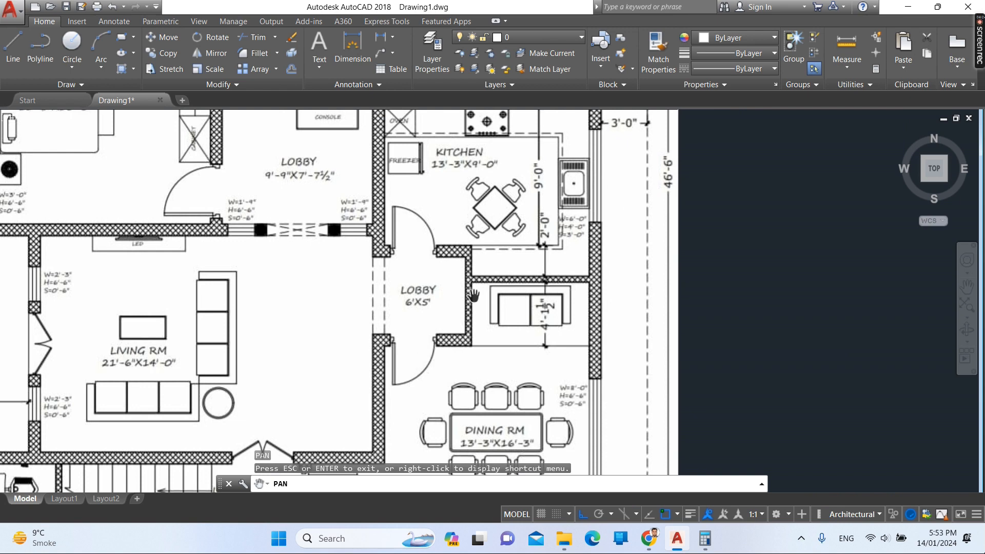
drag(436, 233, 434, 320)
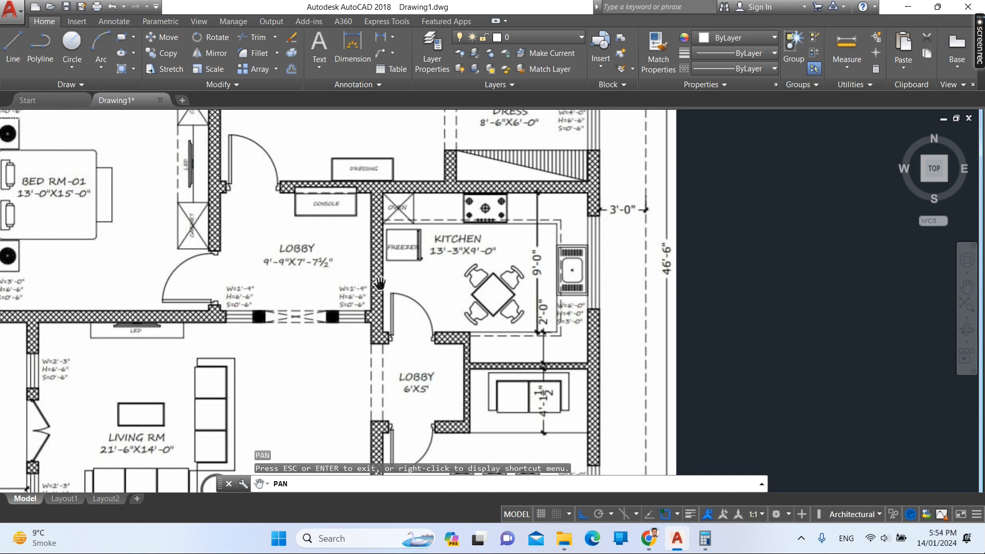
drag(589, 275, 585, 275)
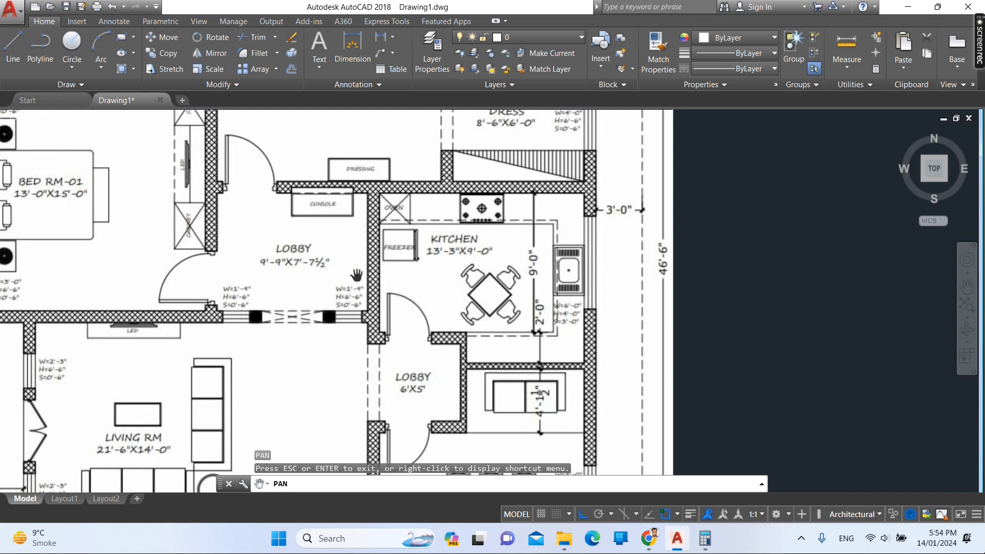
drag(568, 285, 567, 286)
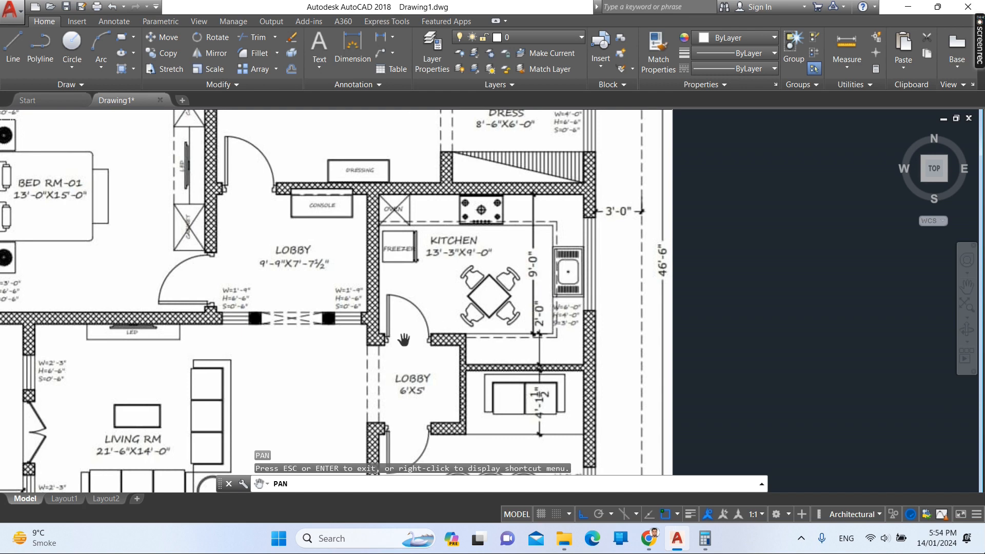
drag(391, 363, 546, 362)
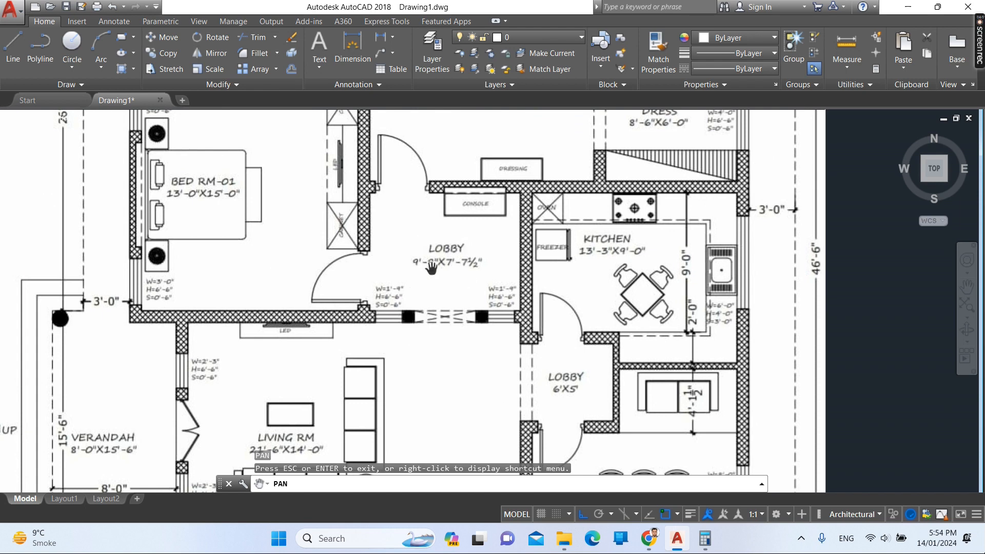
Examine the bedroom lobby and bedroom 01 with its dressing area, bath, windows and rear open space.
drag(393, 243, 375, 313)
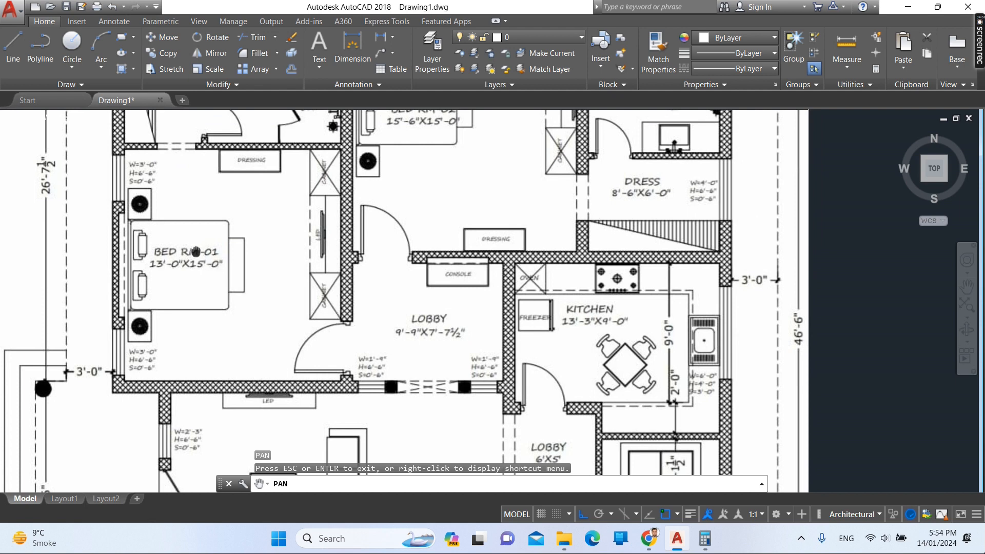
drag(196, 251, 196, 261)
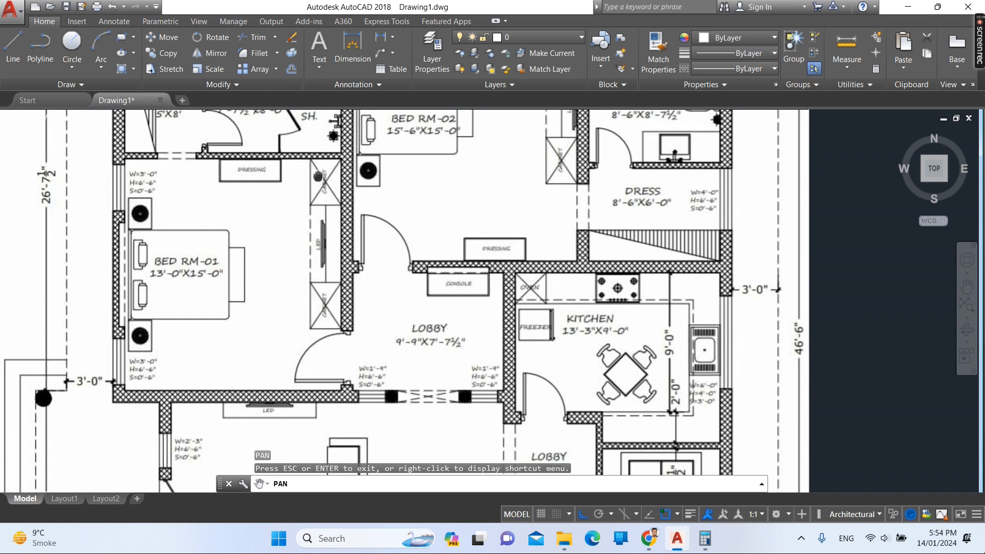
drag(318, 176, 348, 196)
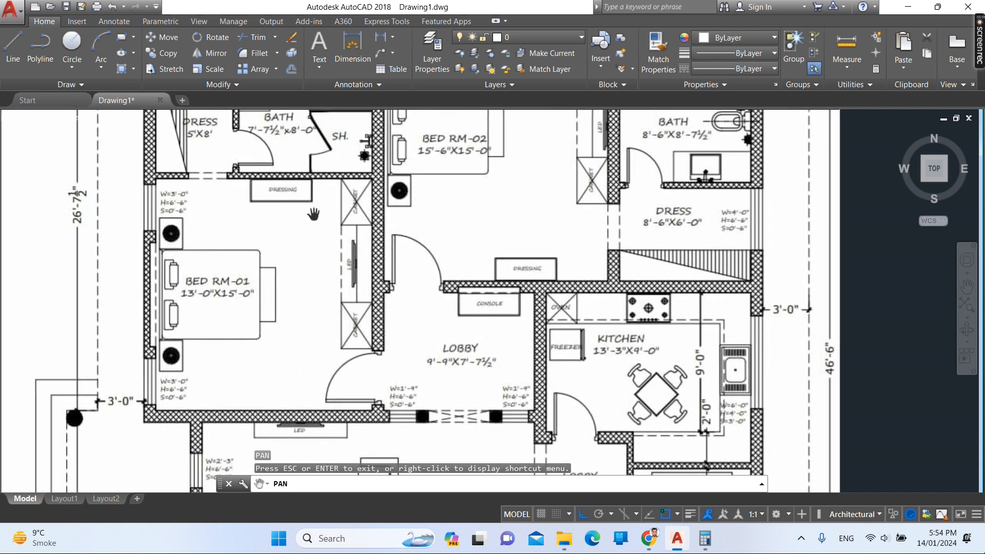
drag(286, 197, 347, 329)
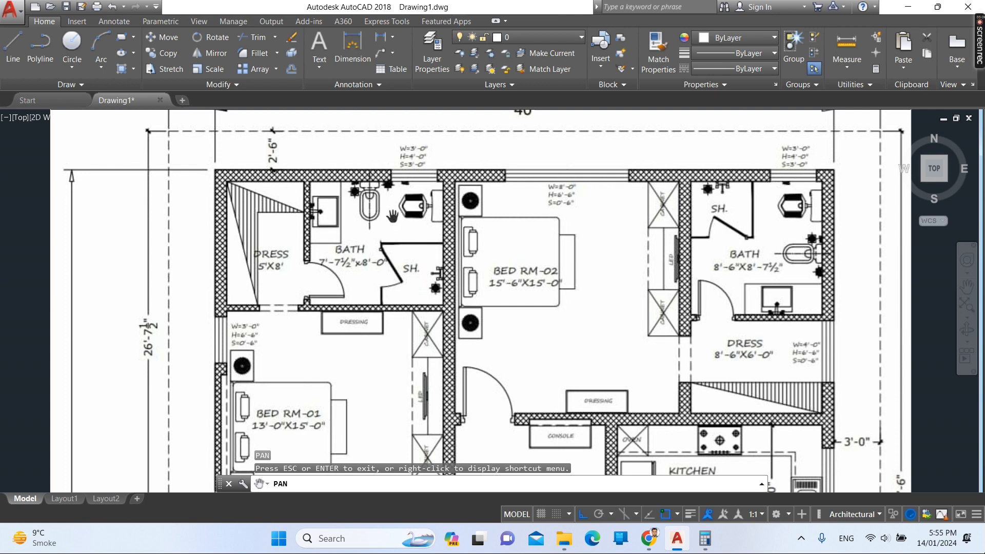
drag(397, 204, 393, 269)
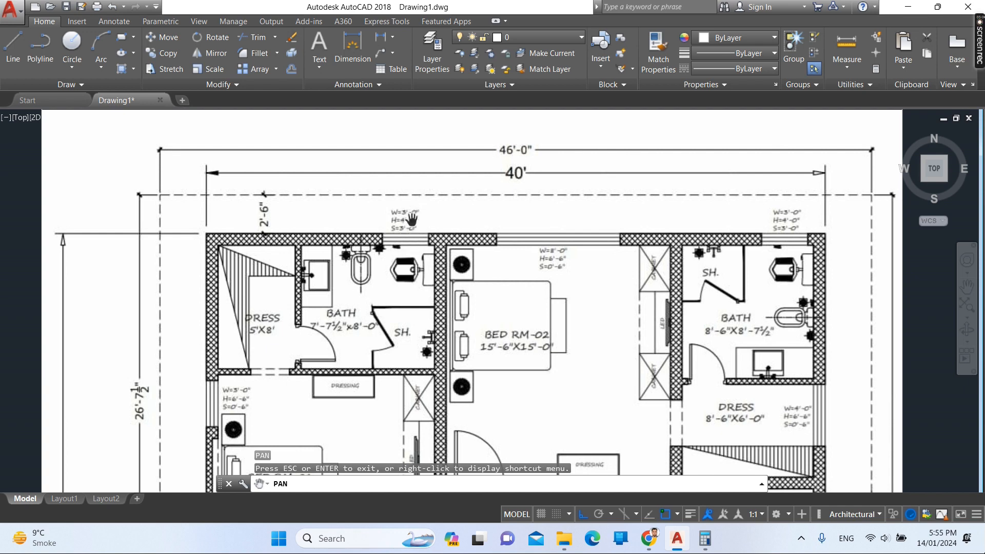
drag(418, 383, 419, 289)
Examine bedroom 02 with its cabinets, windows, dressing area and attached bath.
drag(515, 287, 413, 347)
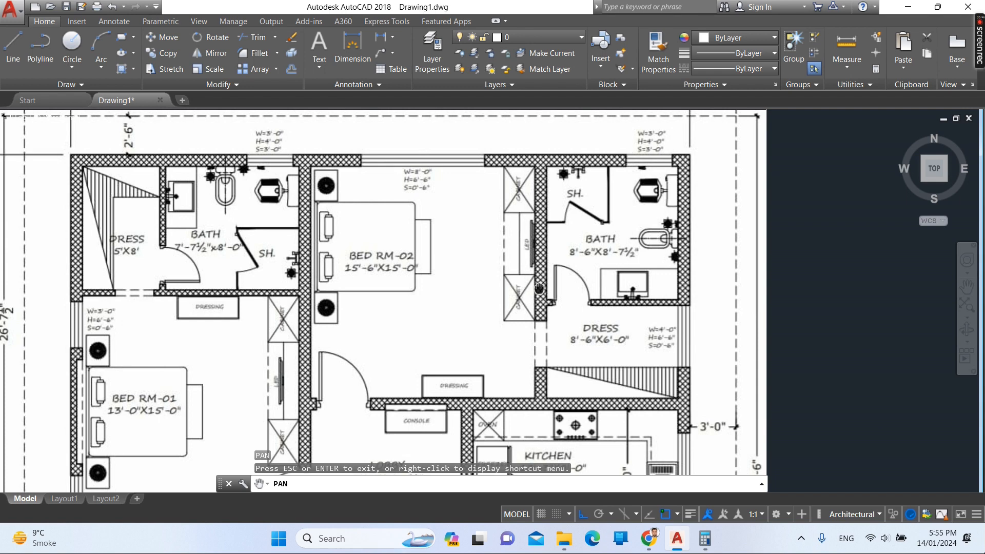
drag(495, 408, 496, 407)
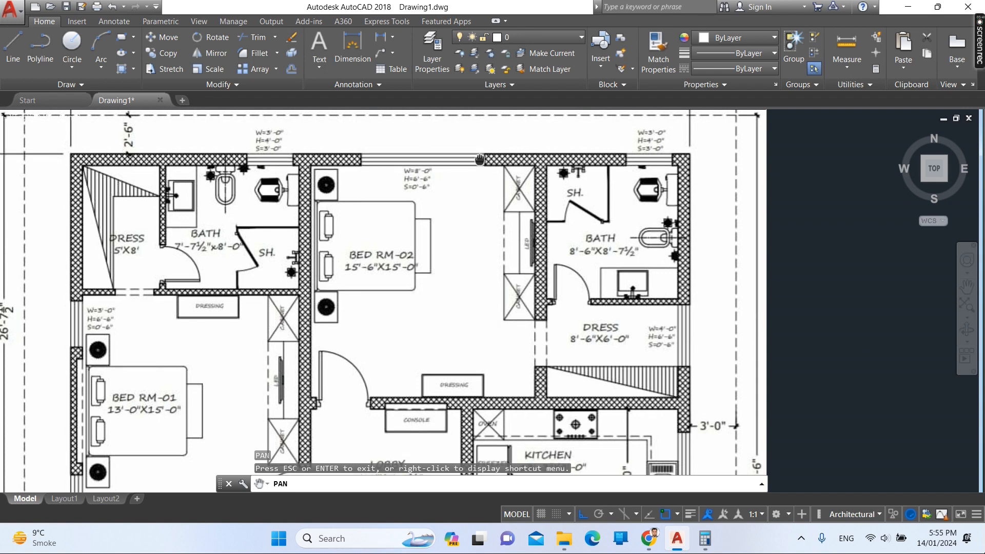
drag(526, 229, 512, 274)
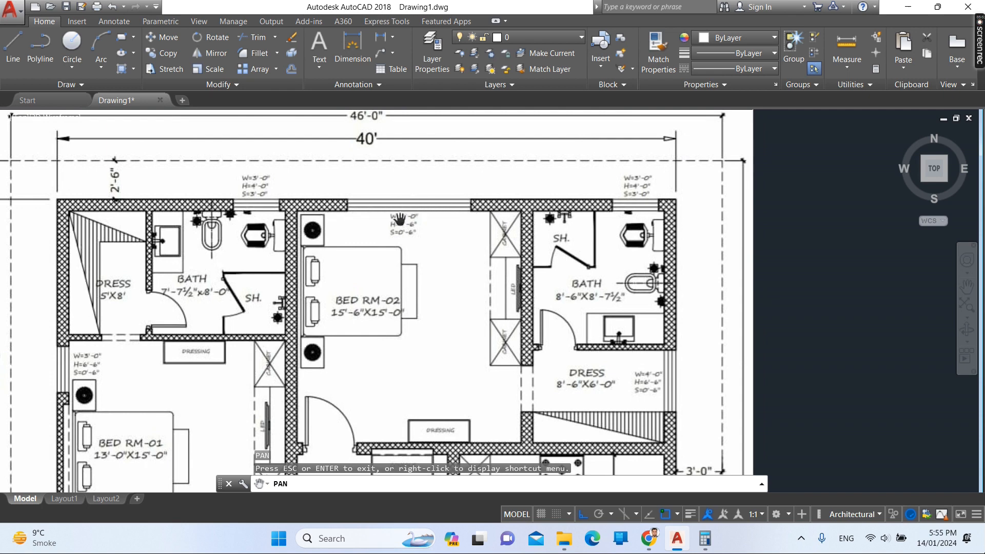
drag(511, 397, 410, 350)
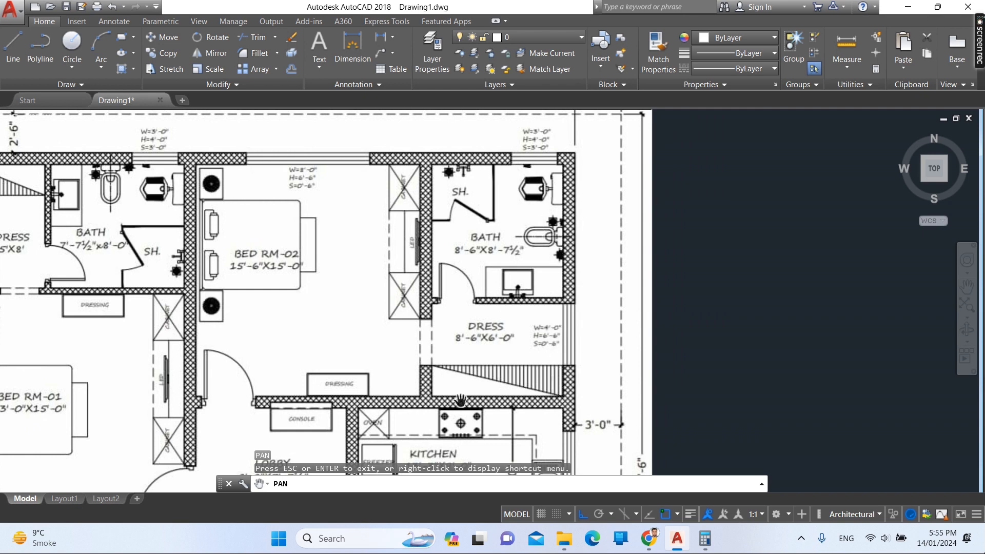
drag(486, 316, 486, 316)
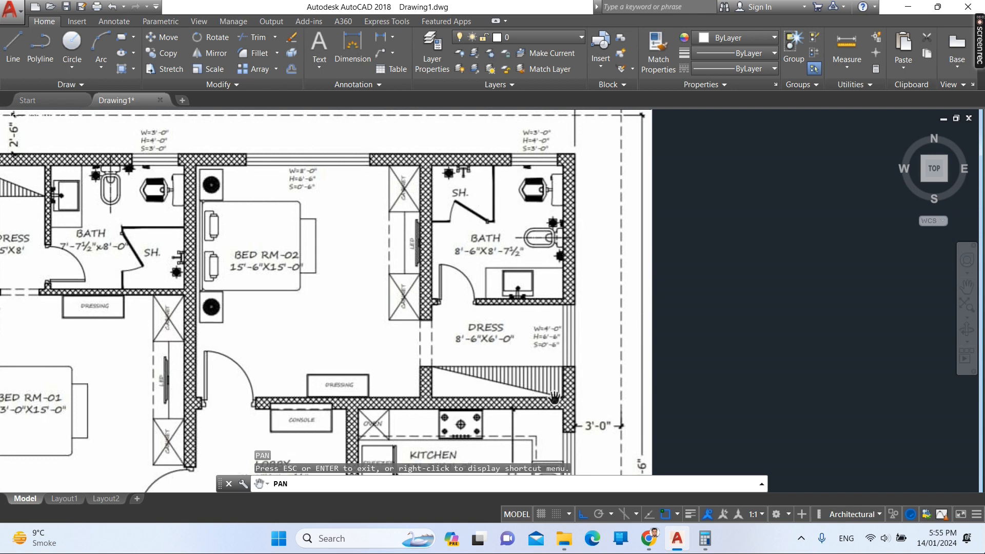
drag(471, 272, 391, 317)
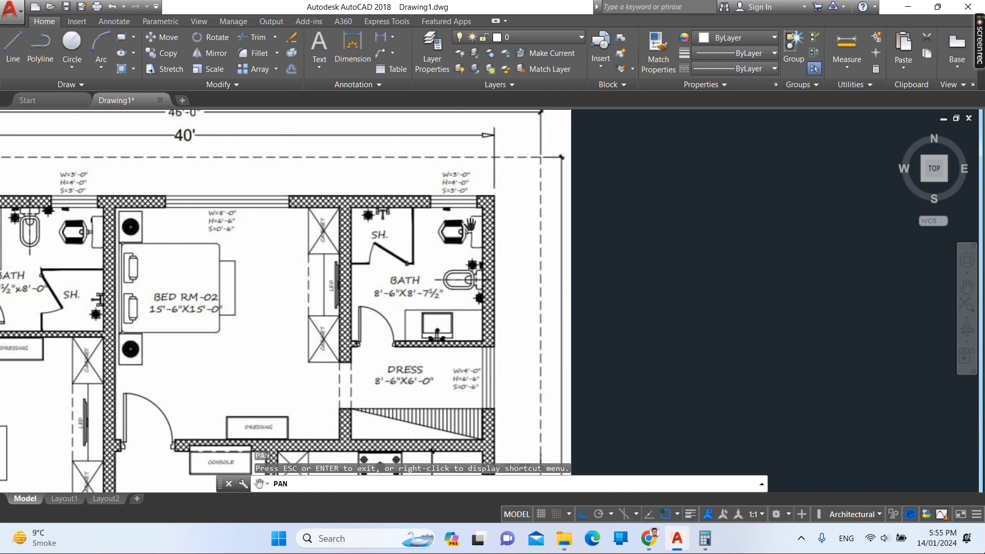
Review the overall ground floor plan from the rear bedrooms to the car porch and green area.
scroll(466, 206, down, 4)
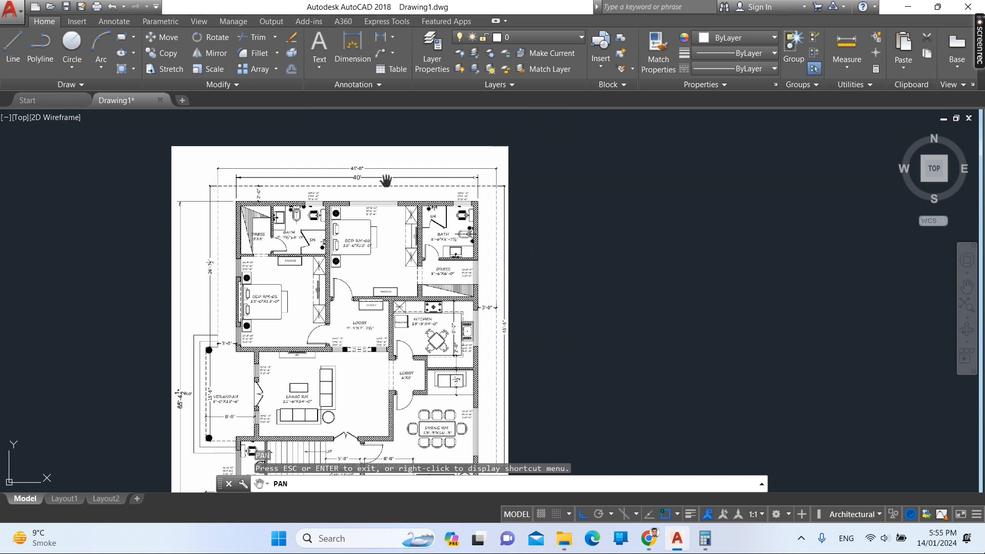
drag(476, 320, 466, 118)
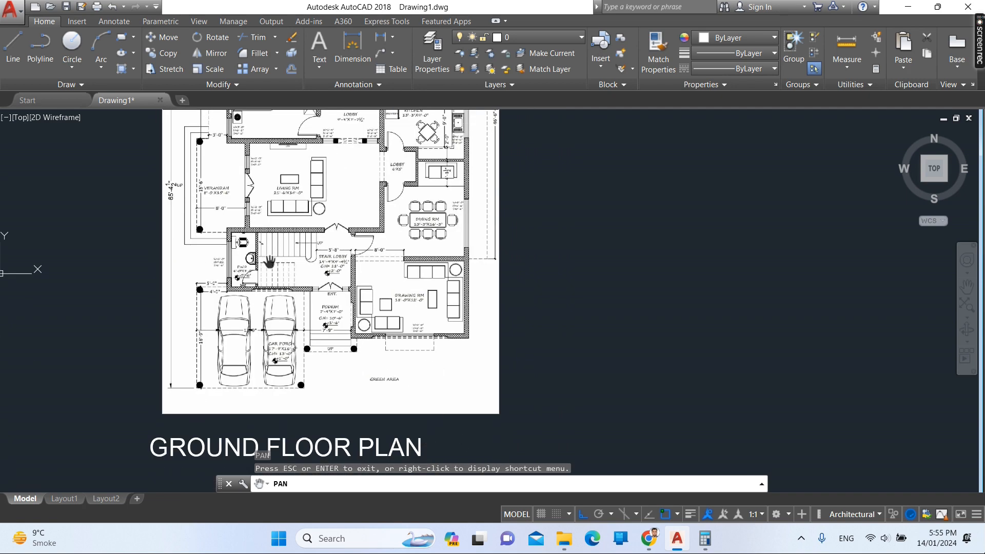
drag(290, 230, 307, 260)
scroll(343, 243, down, 2)
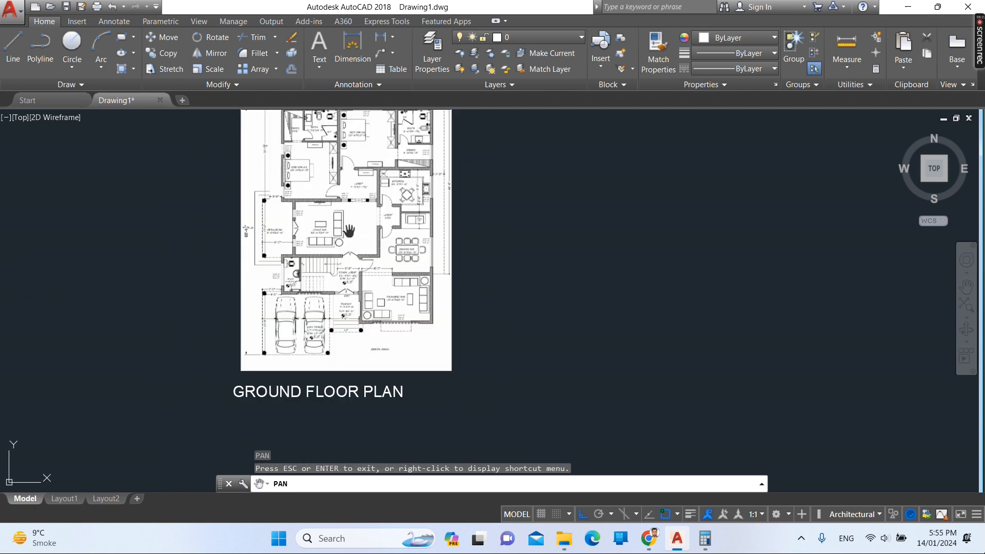
drag(351, 224, 359, 334)
scroll(347, 366, up, 2)
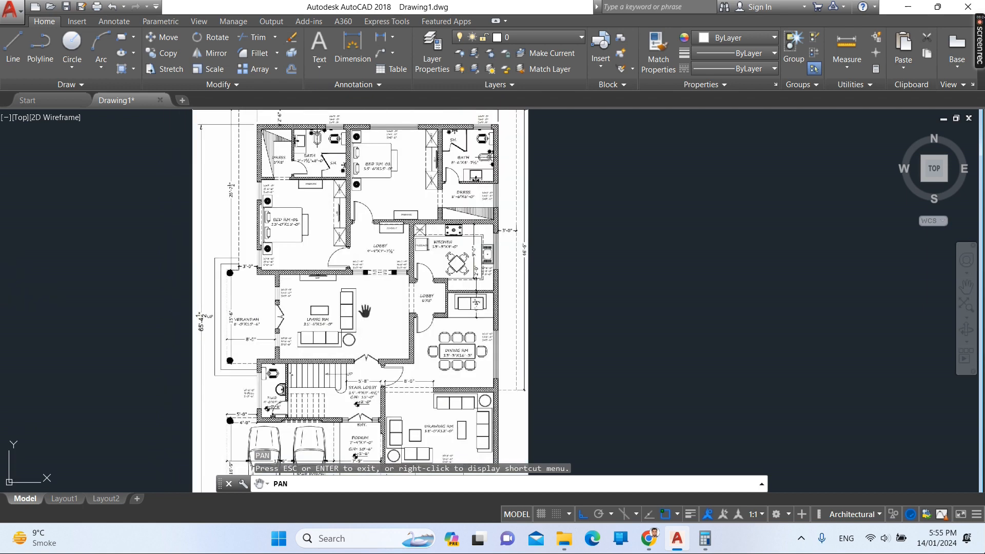
drag(407, 299, 418, 285)
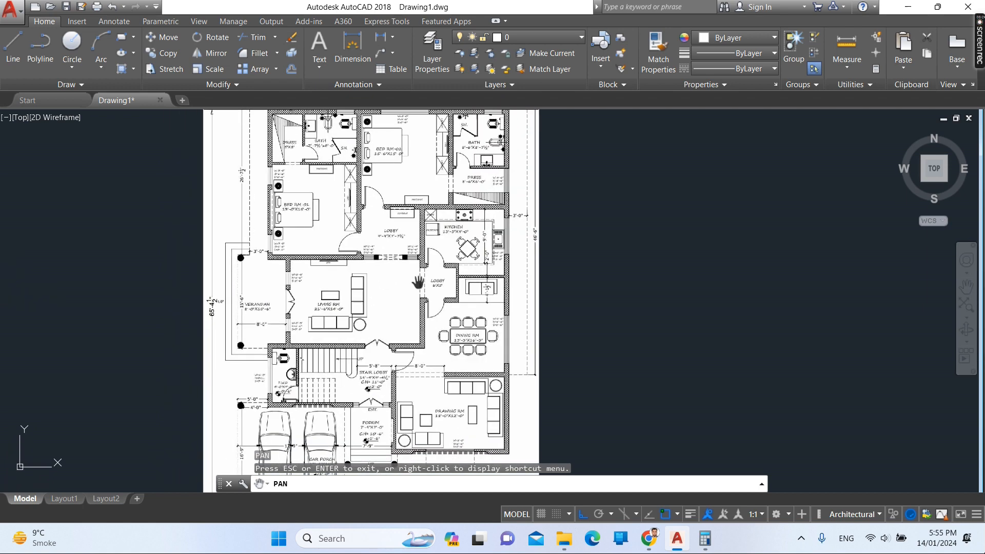
scroll(474, 271, down, 2)
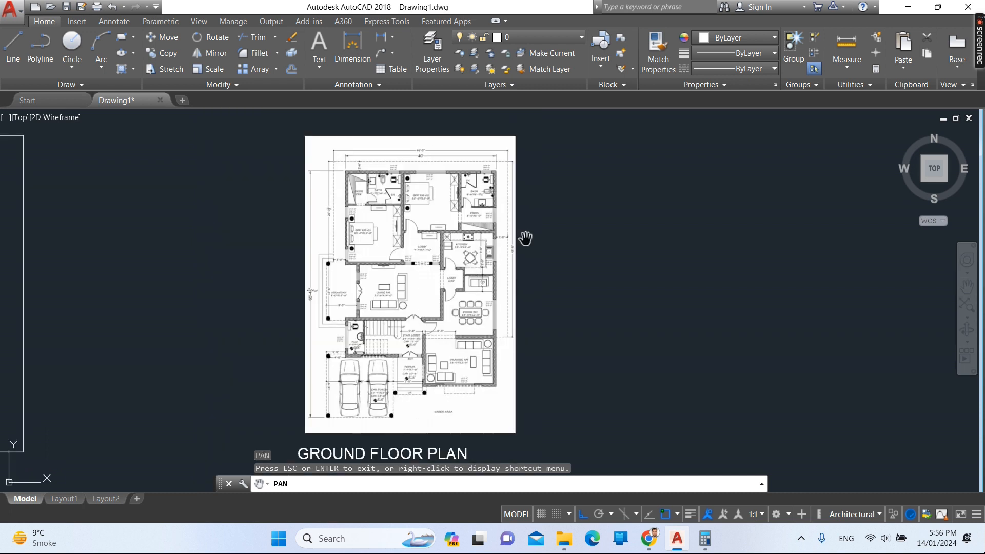